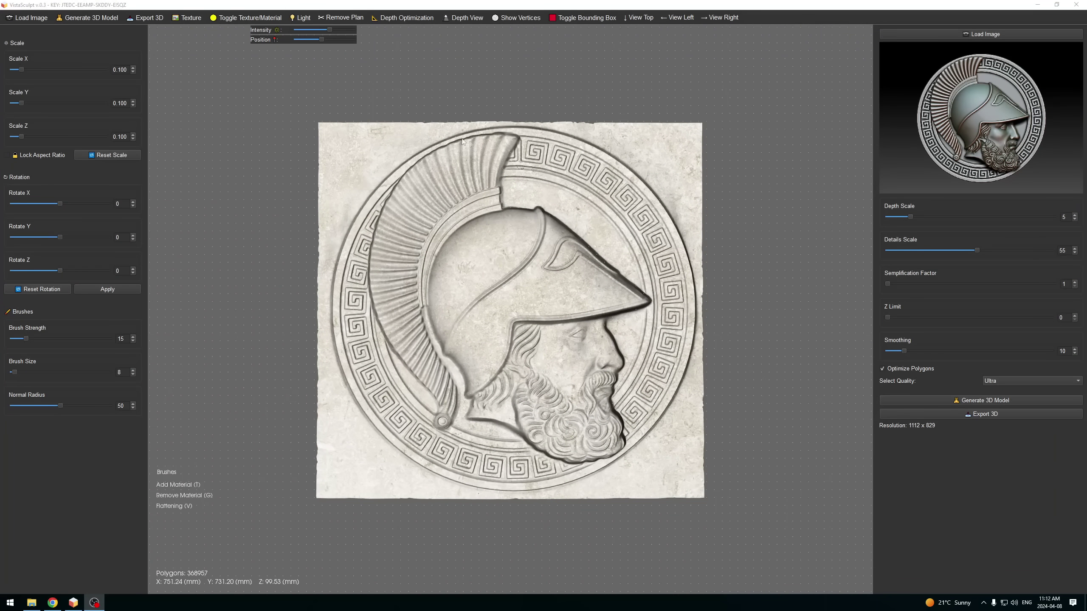
Shift the light right and back on the warrior relief while orbiting it and checking the top view.
mouse_move(464, 142)
left_mouse_down()
mouse_move(416, 139)
mouse_move(516, 153)
mouse_move(489, 62)
mouse_move(455, 136)
mouse_move(451, 106)
left_mouse_up()
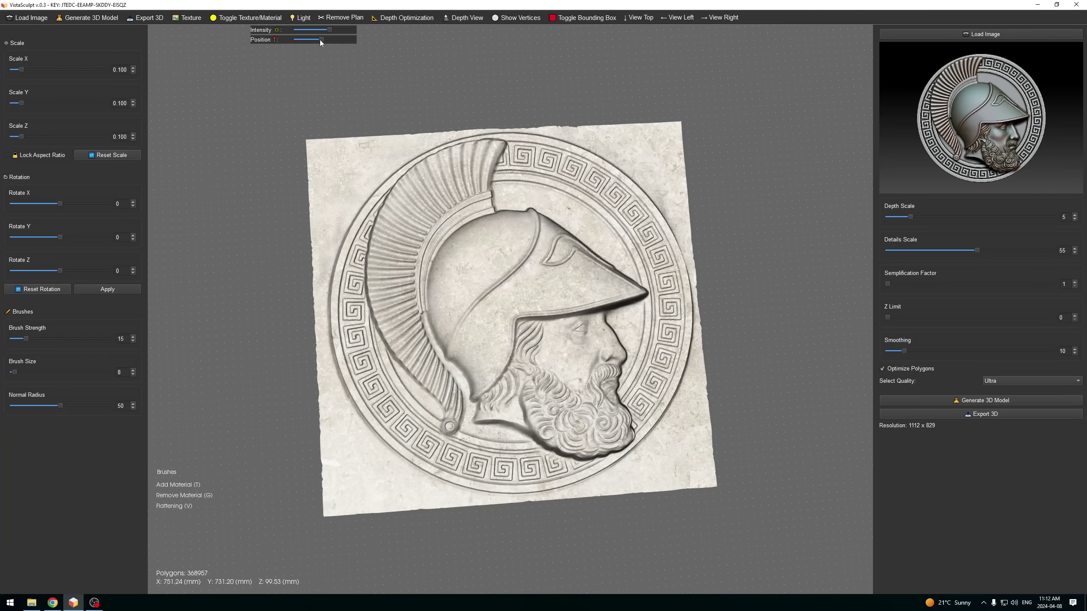
left_click_drag(319, 39, 332, 48)
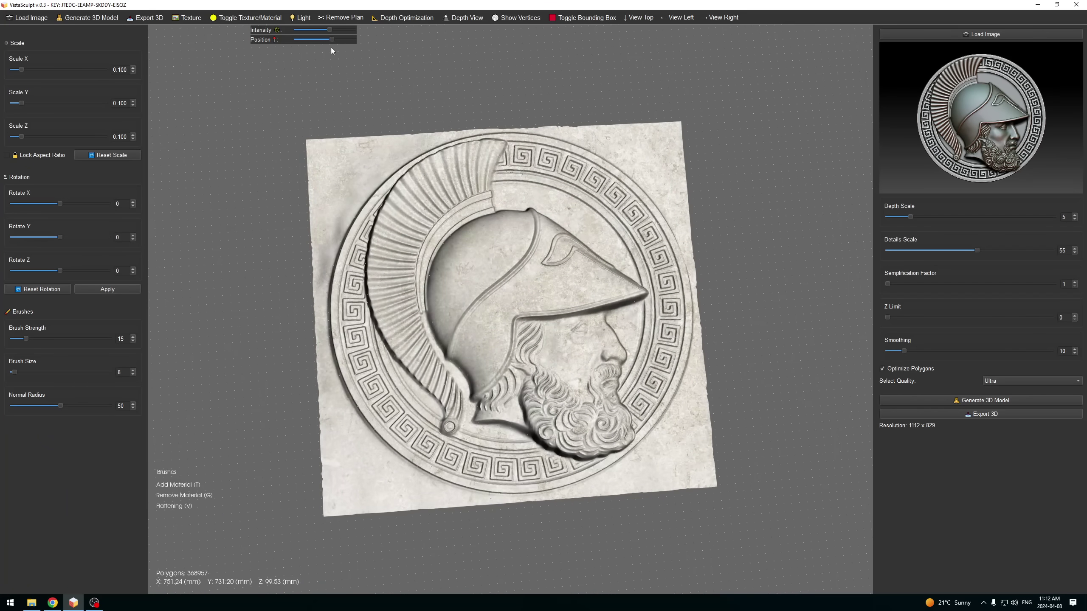
left_click_drag(332, 51, 316, 51)
scroll(501, 185, "up", 3)
mouse_move(501, 186)
left_mouse_down()
mouse_move(407, 189)
mouse_move(522, 222)
mouse_move(504, 110)
mouse_move(565, 204)
left_mouse_up()
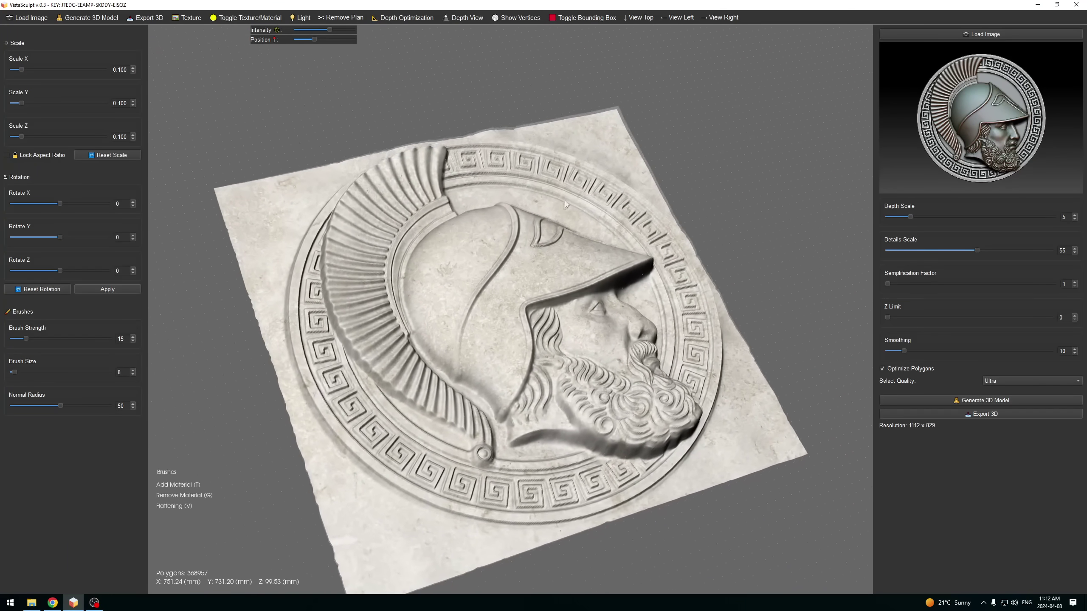
mouse_move(565, 205)
left_mouse_down()
mouse_move(625, 206)
mouse_move(657, 157)
mouse_move(593, 149)
mouse_move(428, 194)
mouse_move(478, 235)
mouse_move(613, 217)
mouse_move(723, 237)
mouse_move(728, 195)
left_mouse_up()
left_click(638, 19)
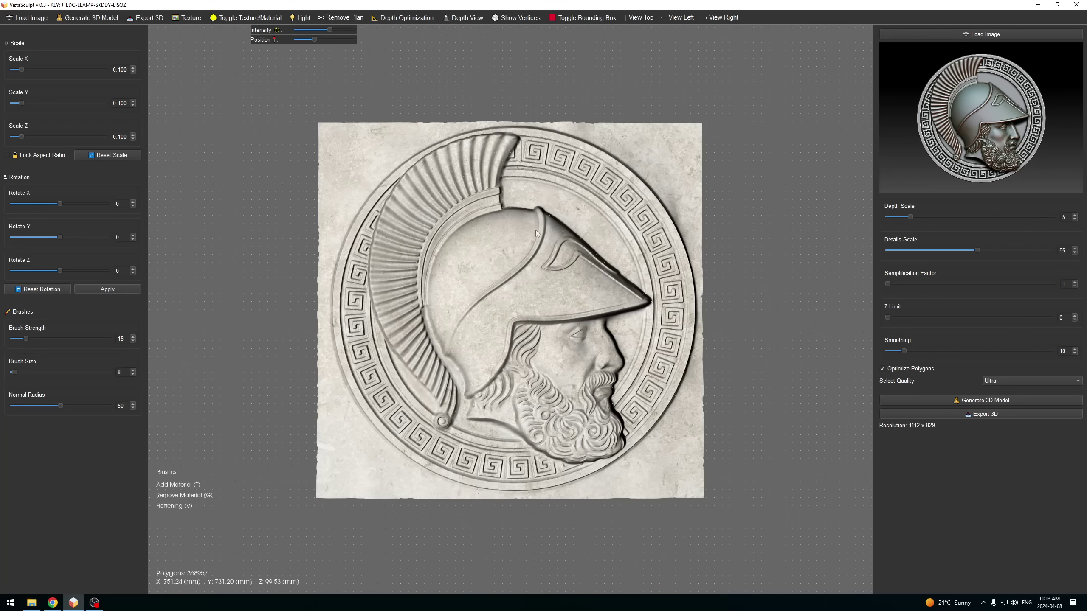
left_click_drag(535, 230, 586, 286)
Turn off the warrior relief's texture, toggle wireframe, and bring it back to a frontal view.
left_click(270, 19)
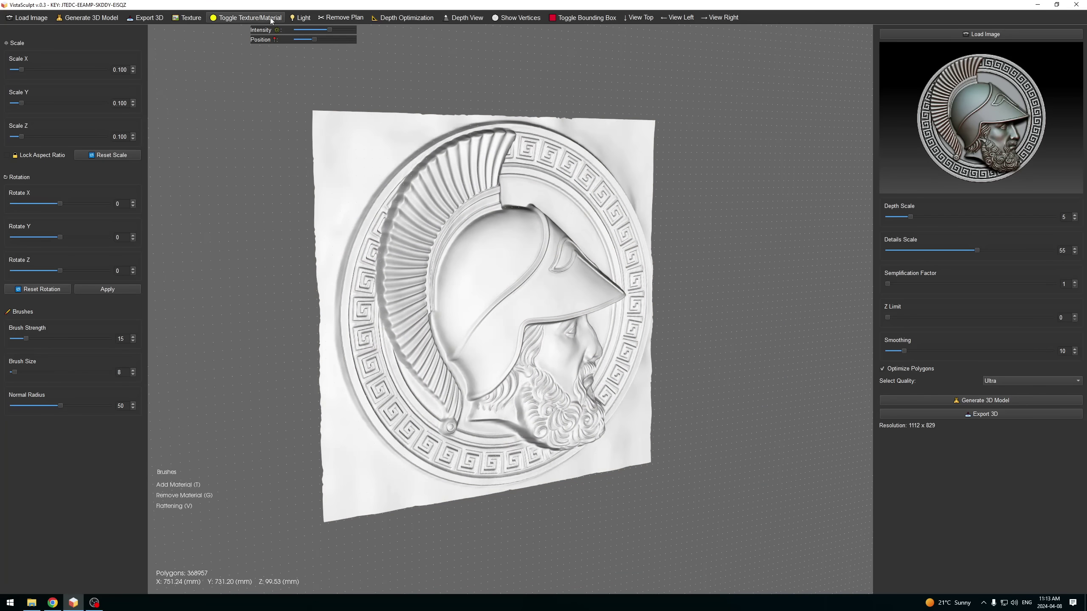
scroll(593, 193, "up", 3)
scroll(592, 194, "up", 2)
scroll(482, 215, "up", 3)
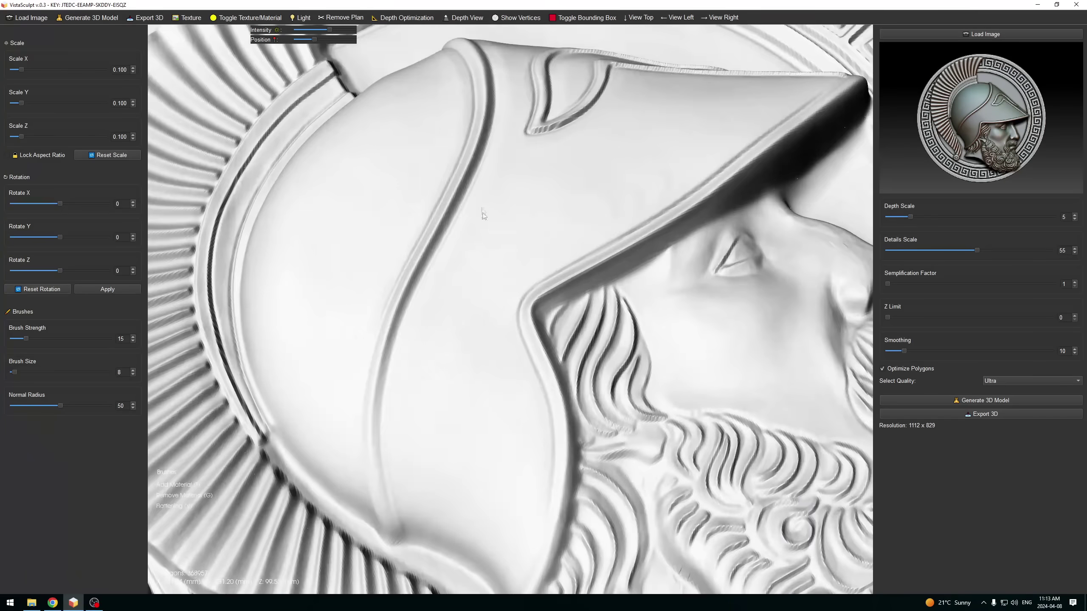
mouse_move(481, 215)
left_mouse_down()
mouse_move(577, 98)
mouse_move(549, 55)
mouse_move(495, 75)
mouse_move(473, 139)
mouse_move(540, 305)
left_mouse_up()
key("v")
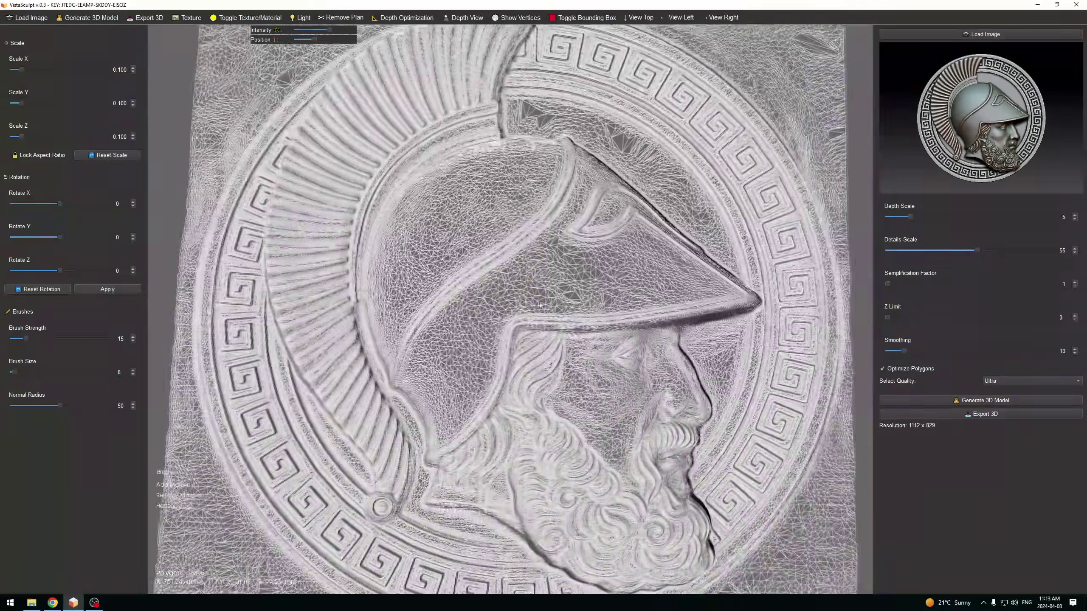
scroll(539, 304, "down", 3)
scroll(539, 305, "down", 2)
scroll(539, 305, "down", 1)
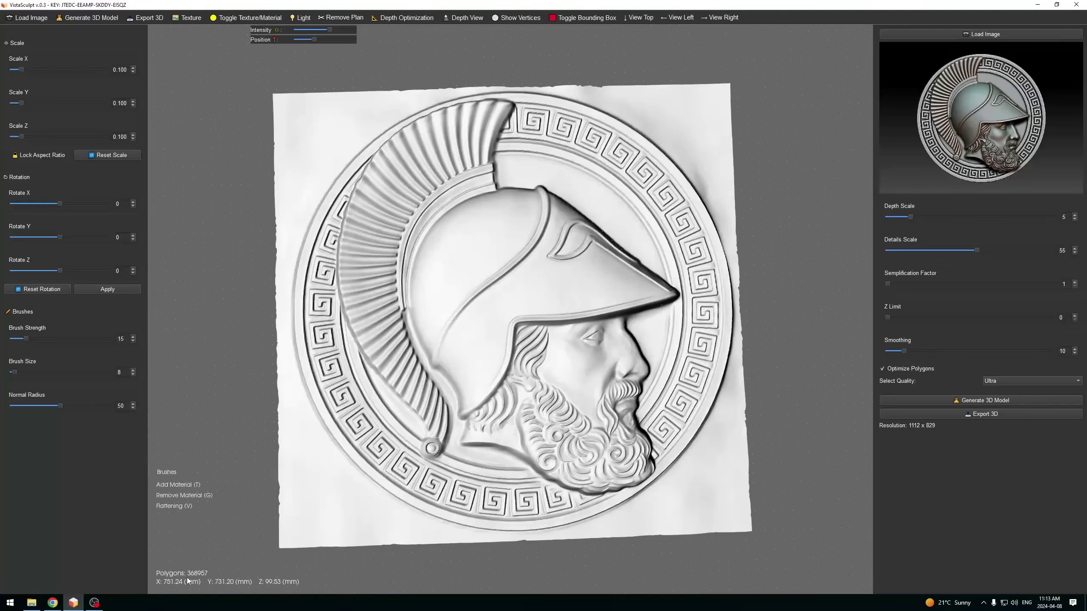
mouse_move(539, 305)
left_mouse_down()
mouse_move(436, 376)
mouse_move(521, 404)
mouse_move(525, 424)
mouse_move(624, 82)
left_mouse_up()
scroll(435, 377, "up", 2)
scroll(525, 425, "down", 2)
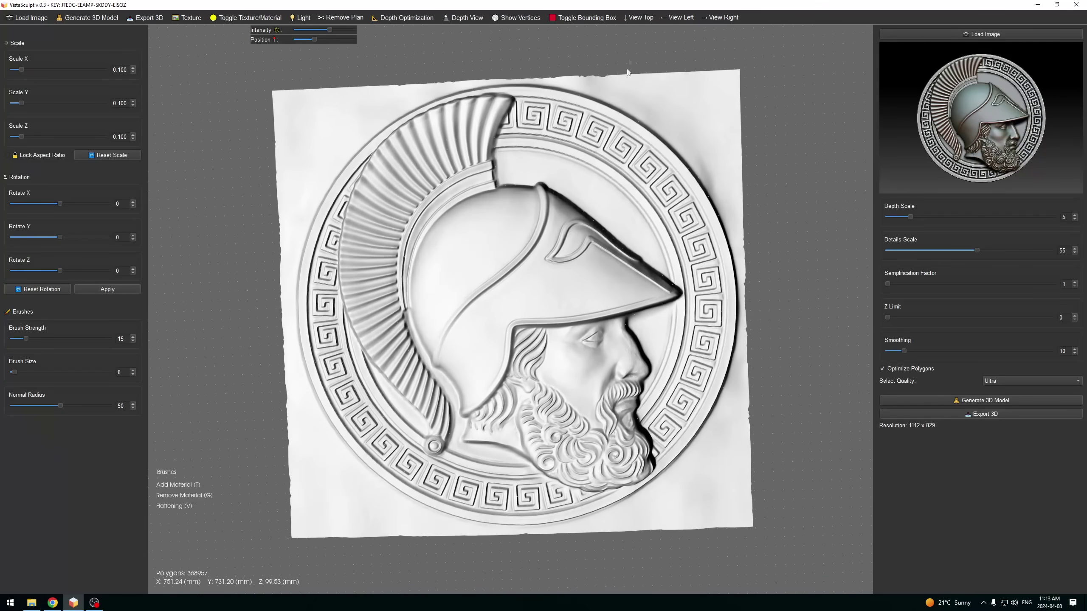
left_click(643, 19)
scroll(540, 340, "up", 2)
left_click_drag(540, 340, 520, 338)
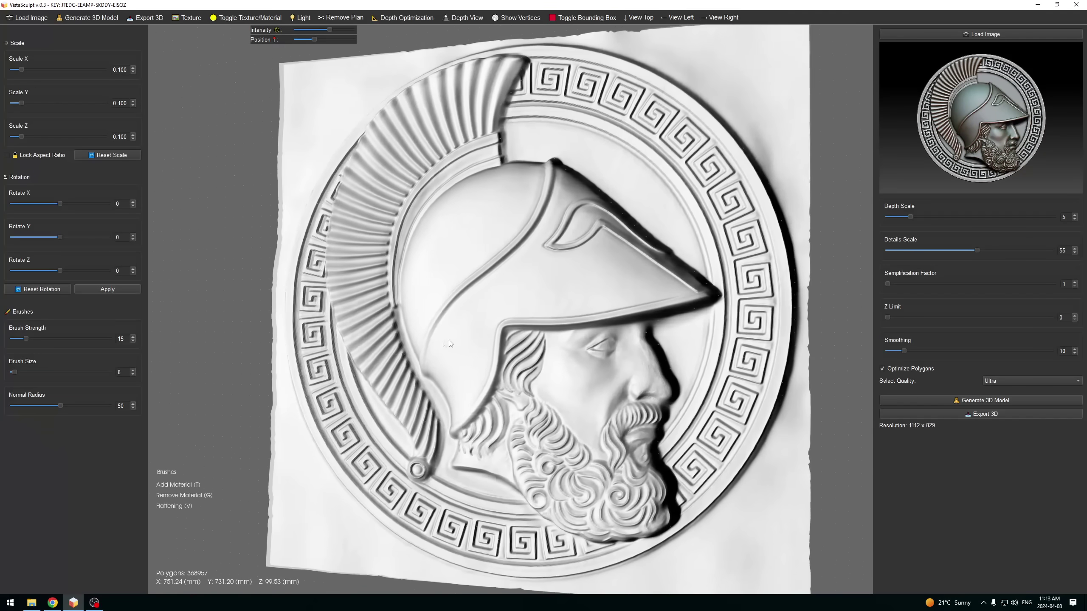
left_click(53, 604)
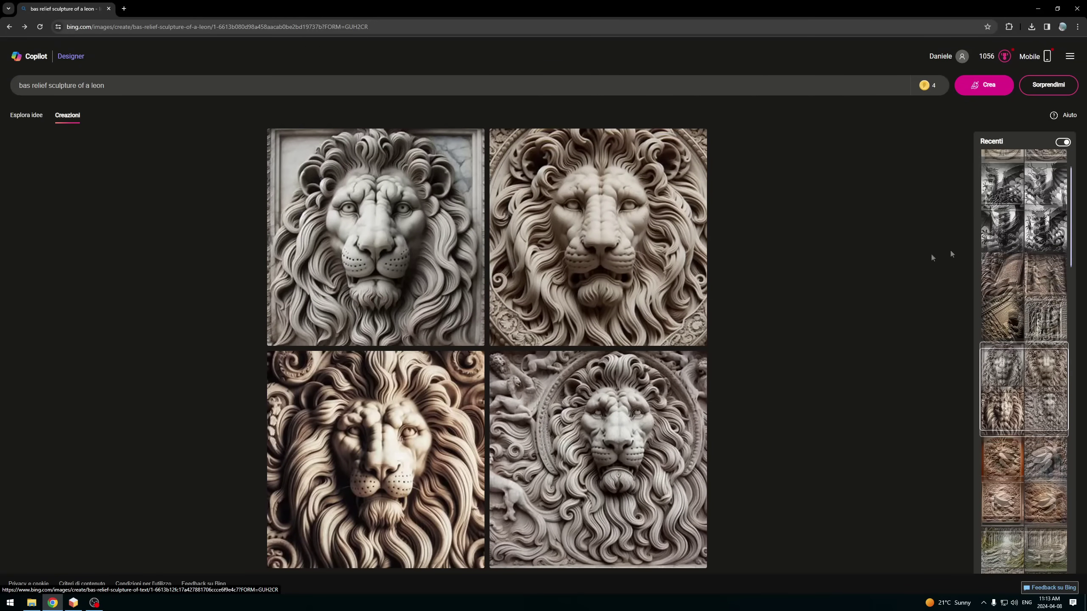
scroll(1035, 439, "down", 1)
scroll(1036, 440, "down", 3)
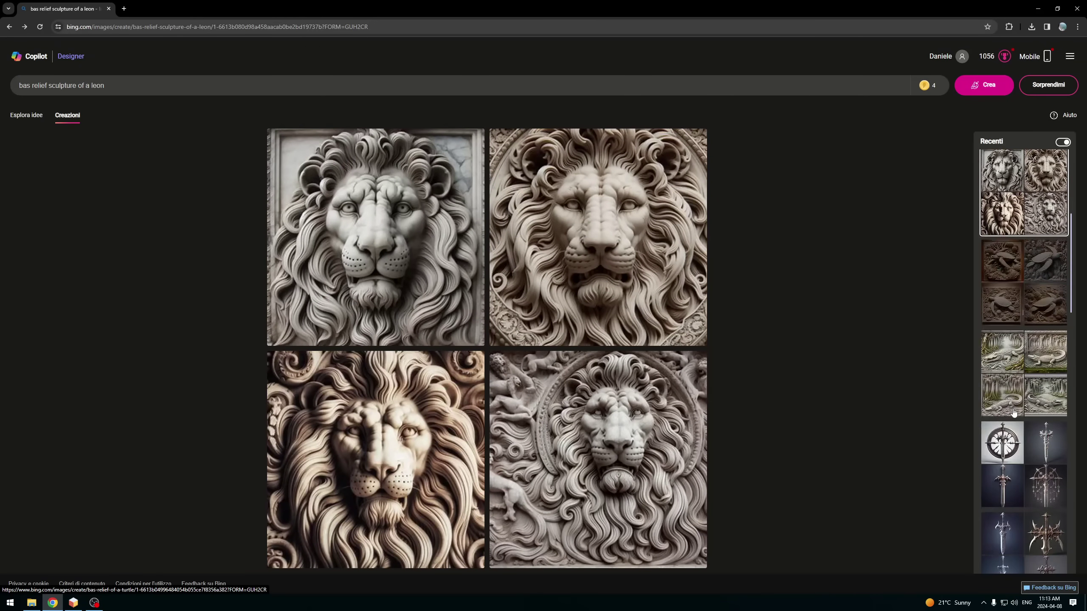
scroll(1036, 440, "up", 2)
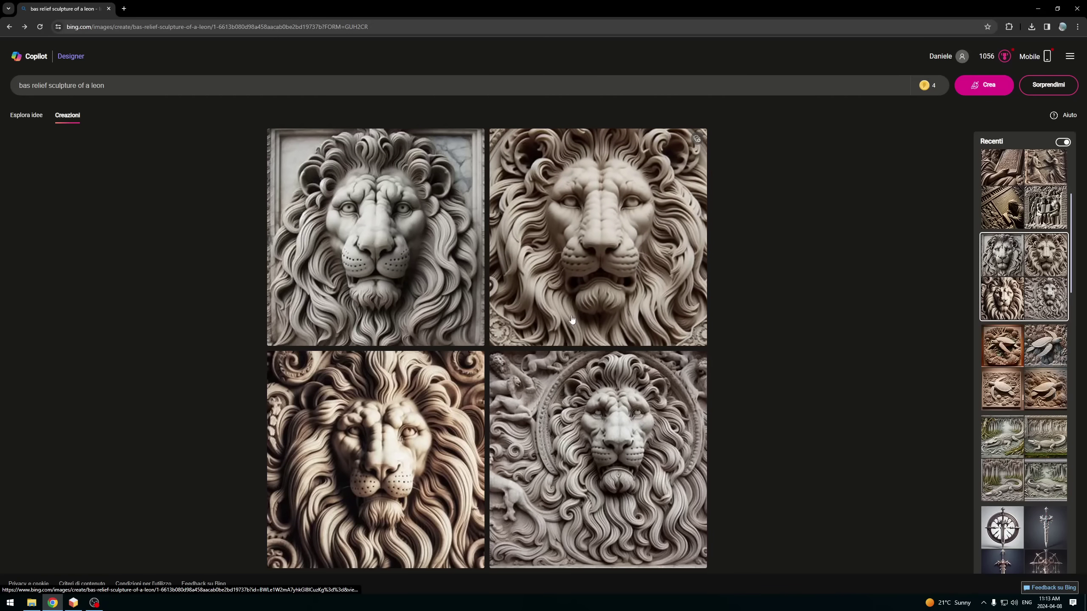
View the framed marble lion image full size, stepping to the next image and back.
left_click(438, 299)
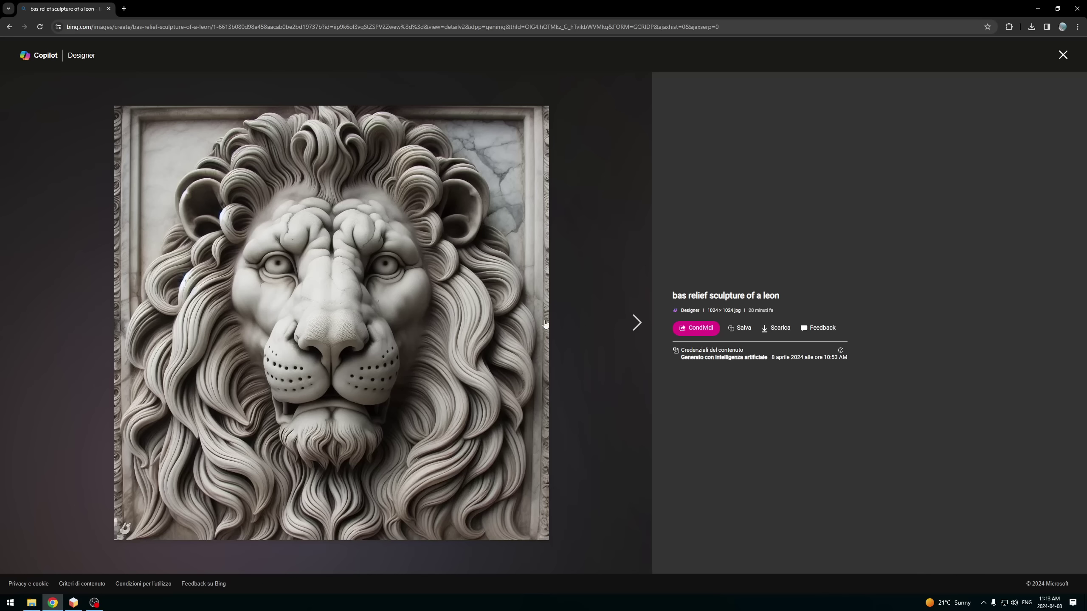
left_click(632, 324)
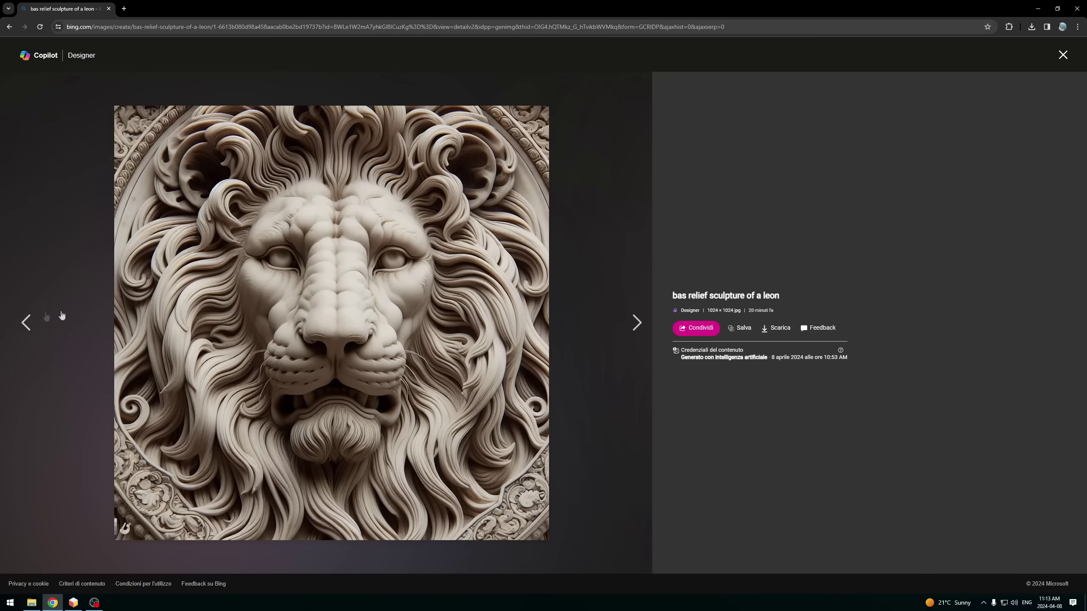
left_click(26, 323)
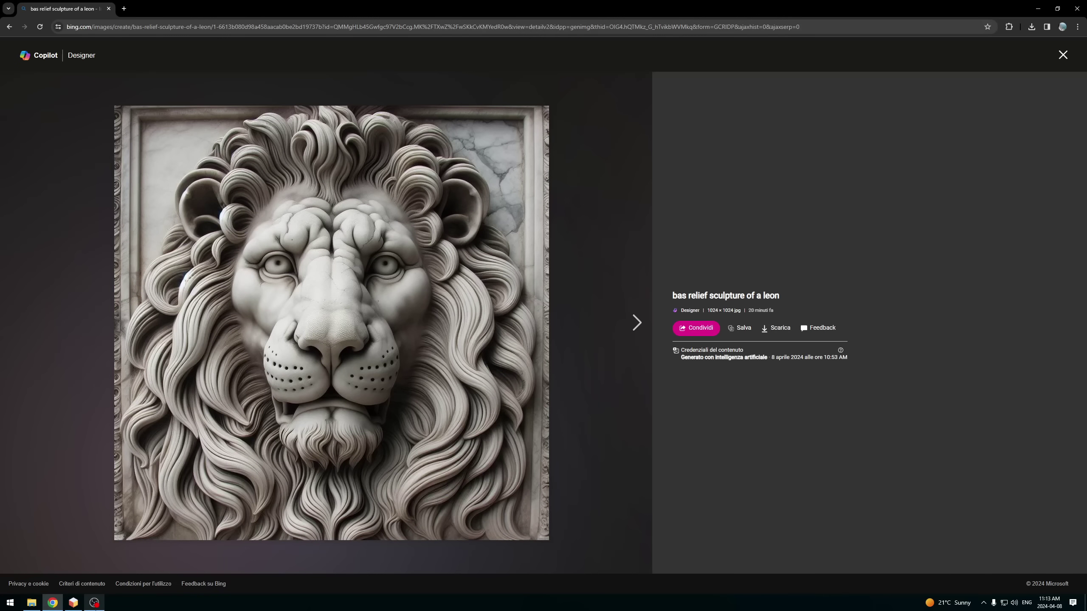
left_click(74, 603)
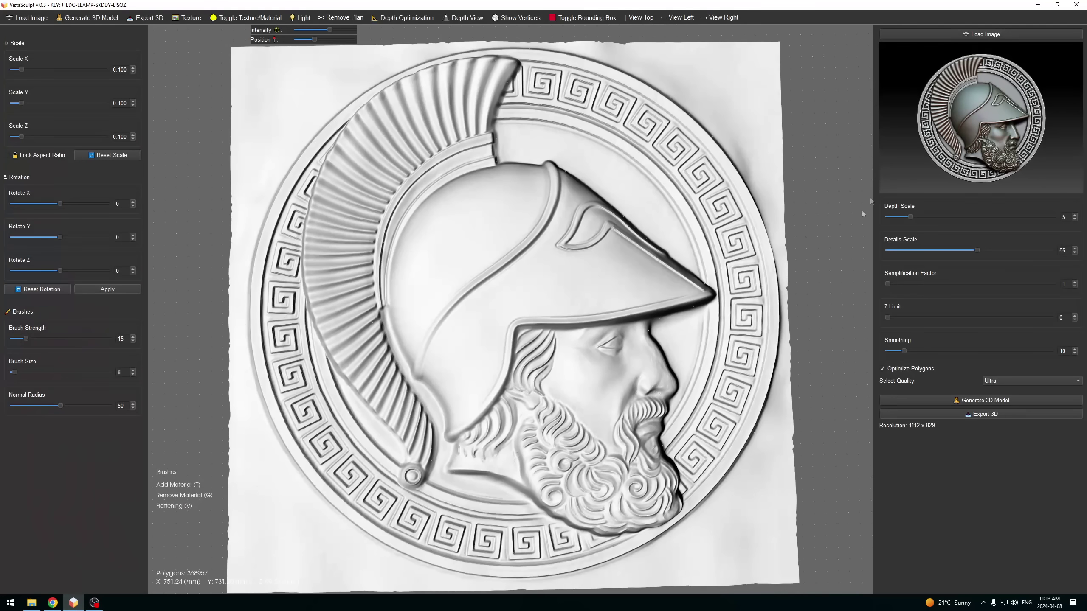
Load the lion relief JPG from Downloads as the source image.
left_click(986, 36)
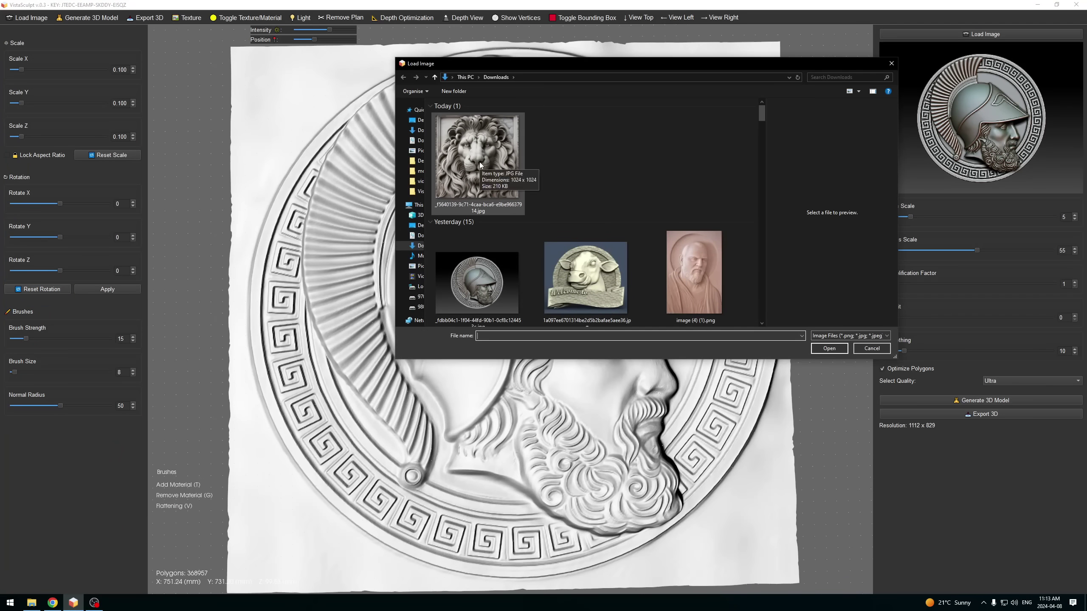
double_click(479, 161)
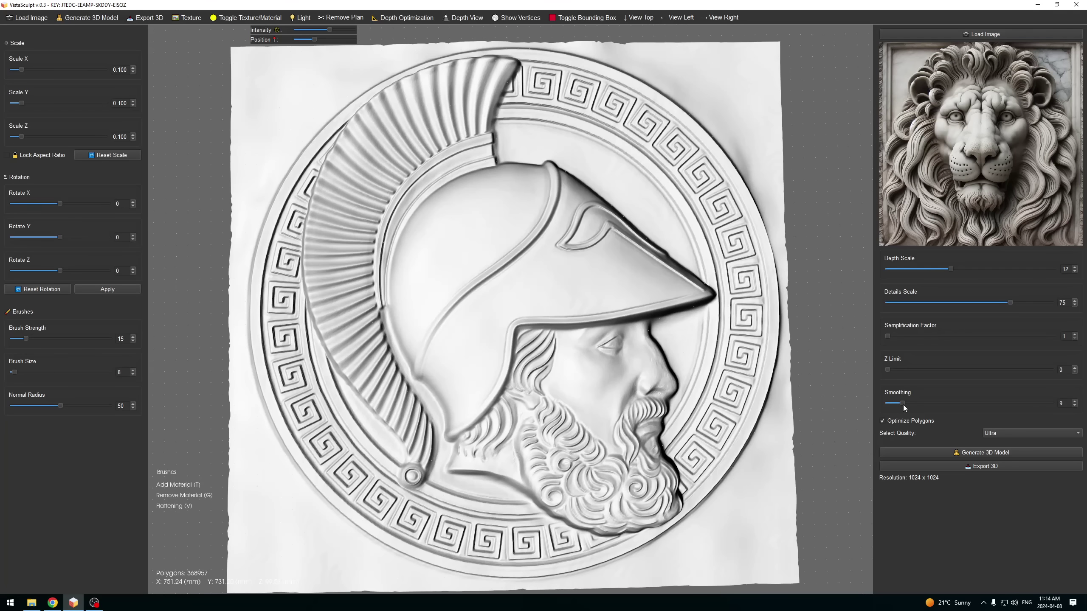
Build the lion bas-relief mesh, about 697,000 polygons, from the loaded image.
left_click(984, 454)
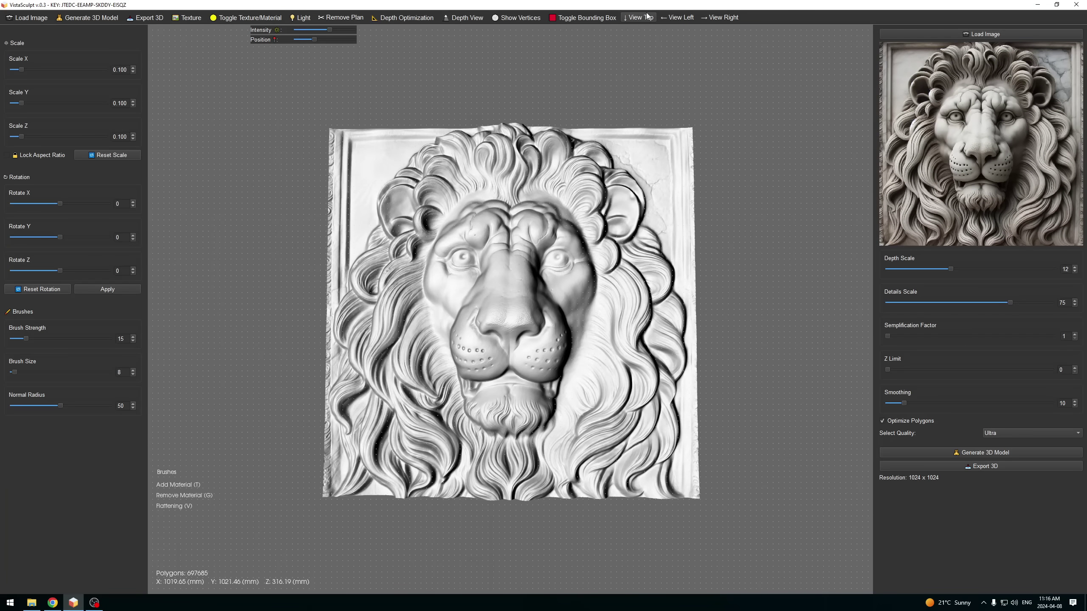
Orbit the lion relief, shift the light rightward, and turn the marble texture back on.
mouse_move(469, 223)
left_mouse_down()
mouse_move(431, 244)
mouse_move(412, 113)
left_mouse_up()
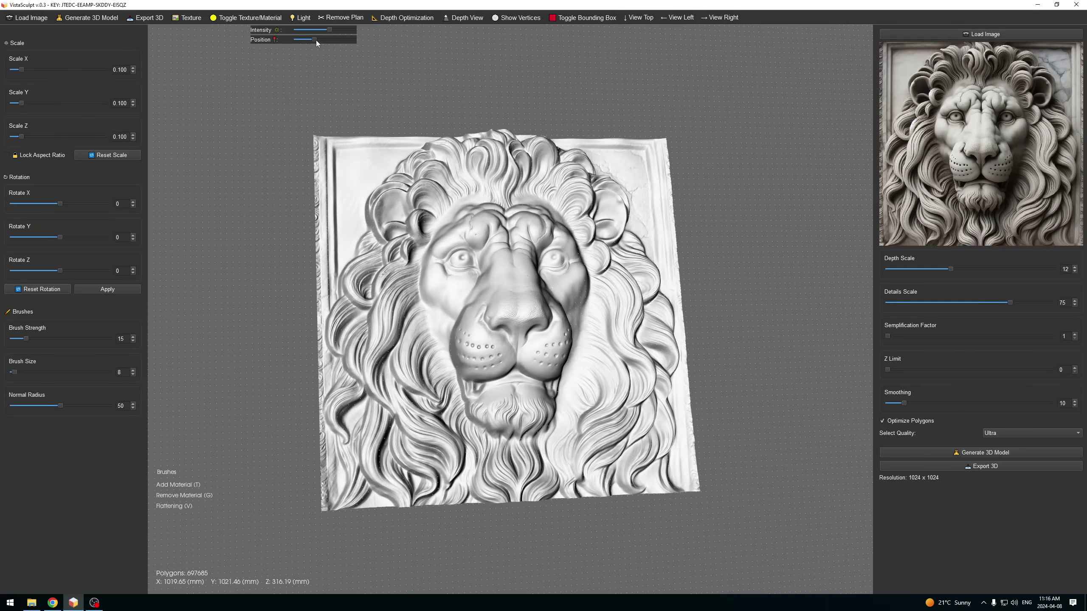
left_click_drag(316, 40, 324, 65)
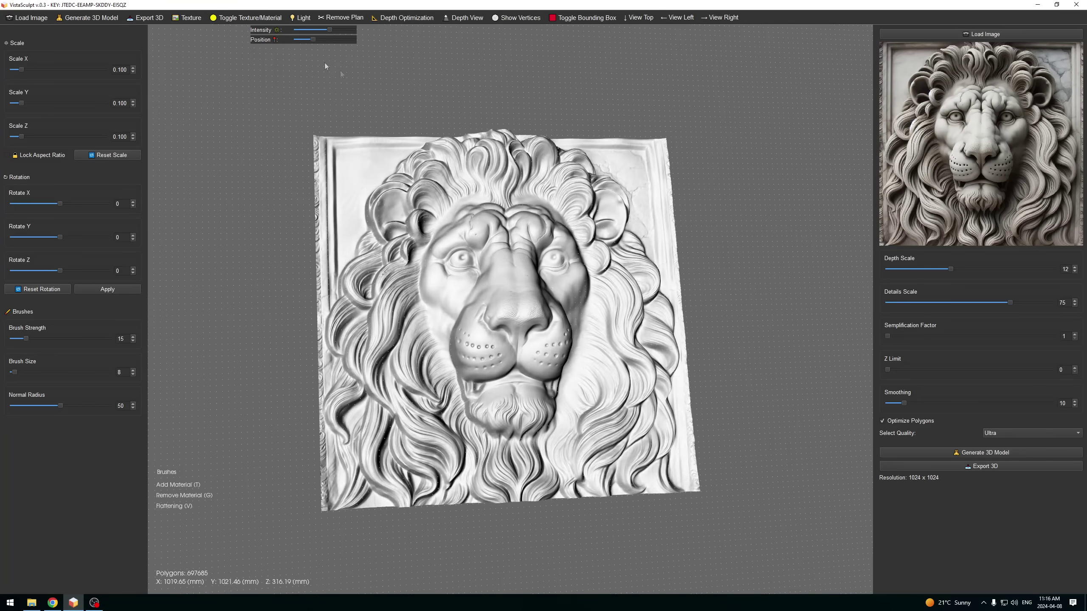
scroll(519, 211, "up", 3)
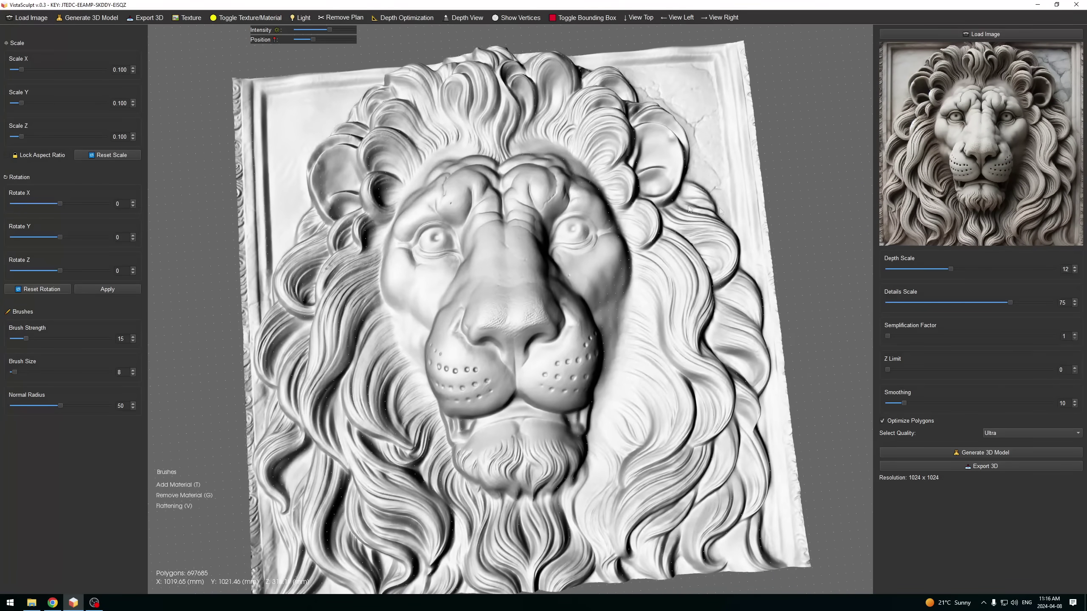
left_click_drag(851, 278, 596, 334)
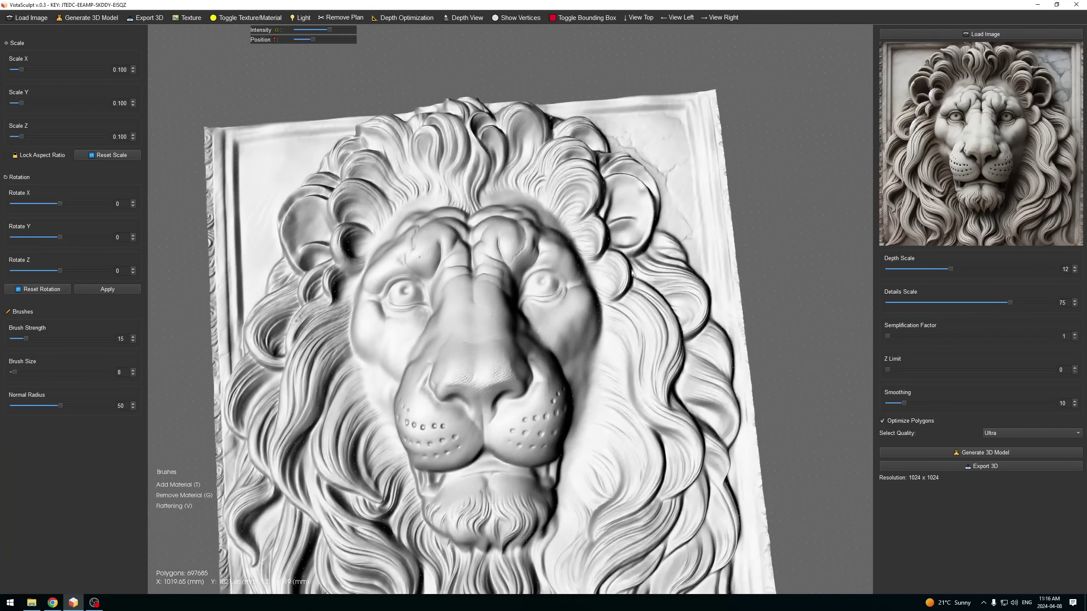
scroll(597, 334, "down", 4)
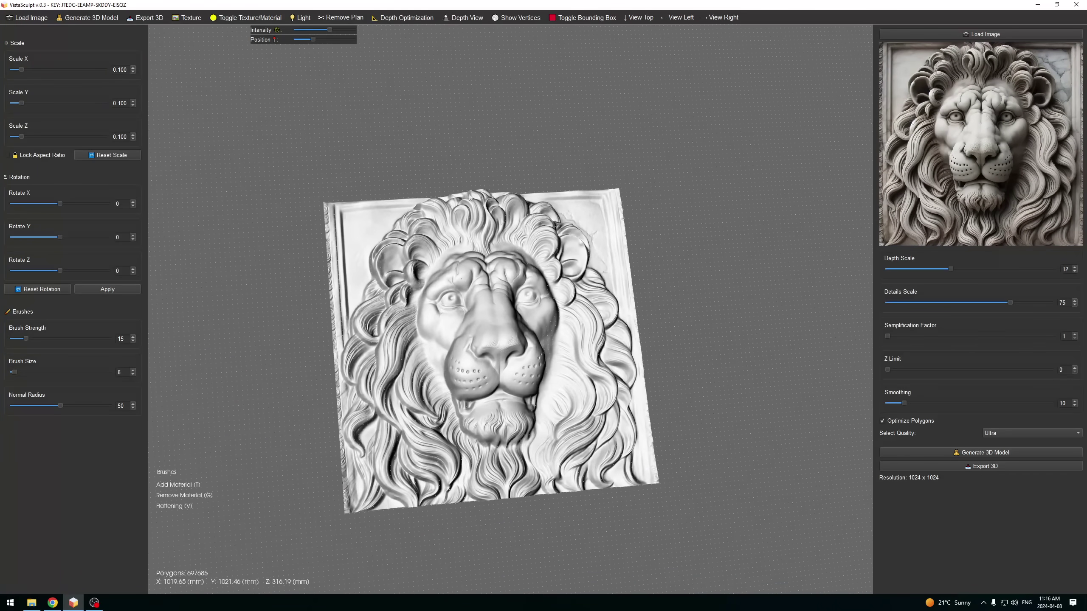
left_click_drag(318, 39, 324, 51)
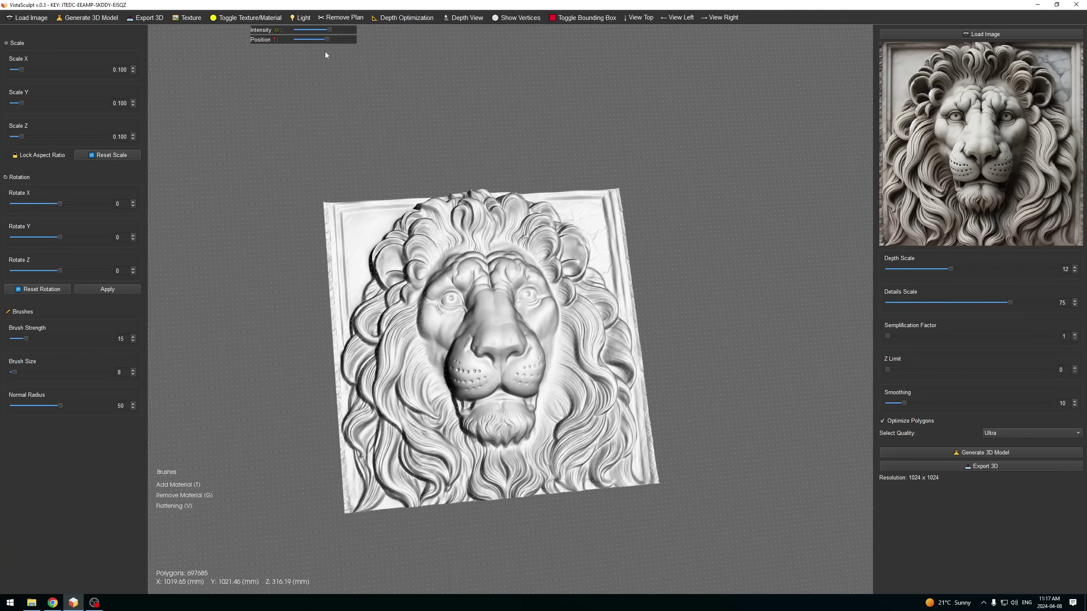
scroll(440, 173, "up", 3)
left_click_drag(440, 174, 443, 215)
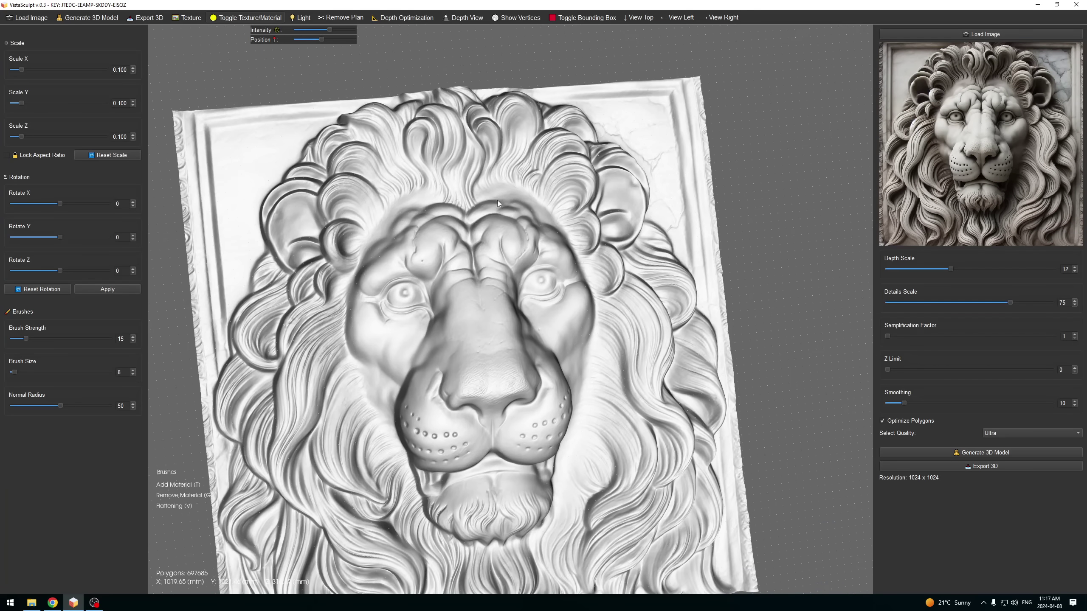
key("t")
Reposition the light across the marble lion relief, resetting to the front view midway.
mouse_move(331, 31)
left_mouse_down()
mouse_move(346, 37)
mouse_move(334, 41)
left_mouse_up()
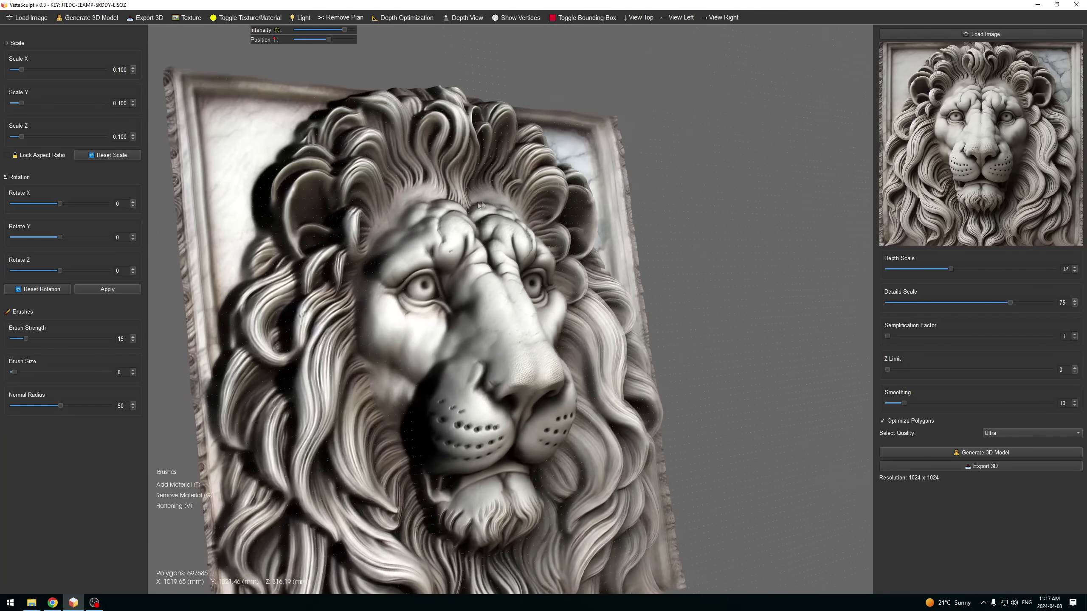
left_click_drag(391, 169, 432, 185)
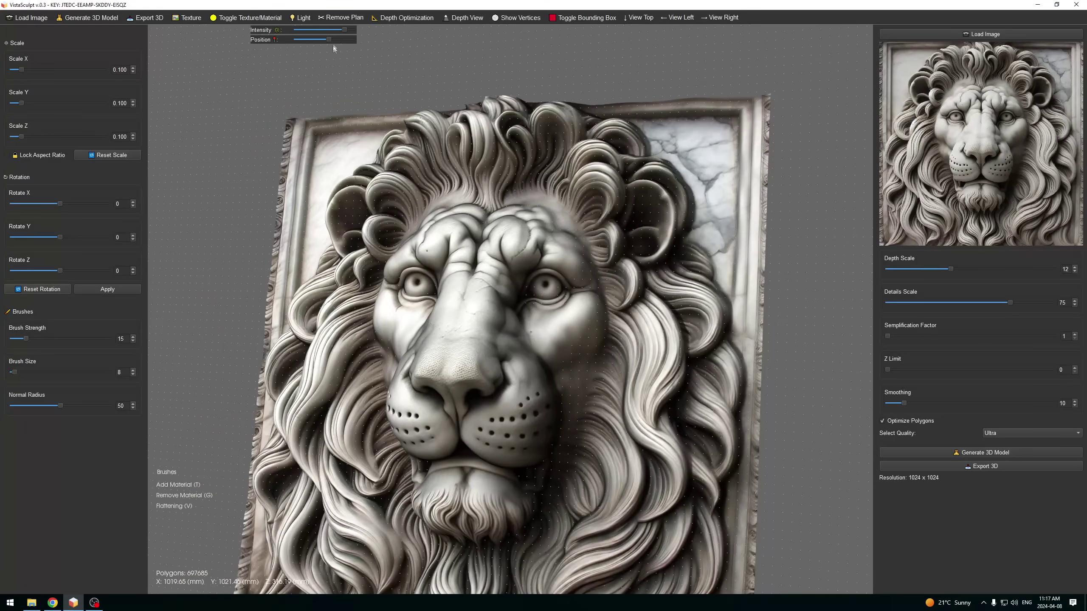
left_click_drag(329, 40, 344, 39)
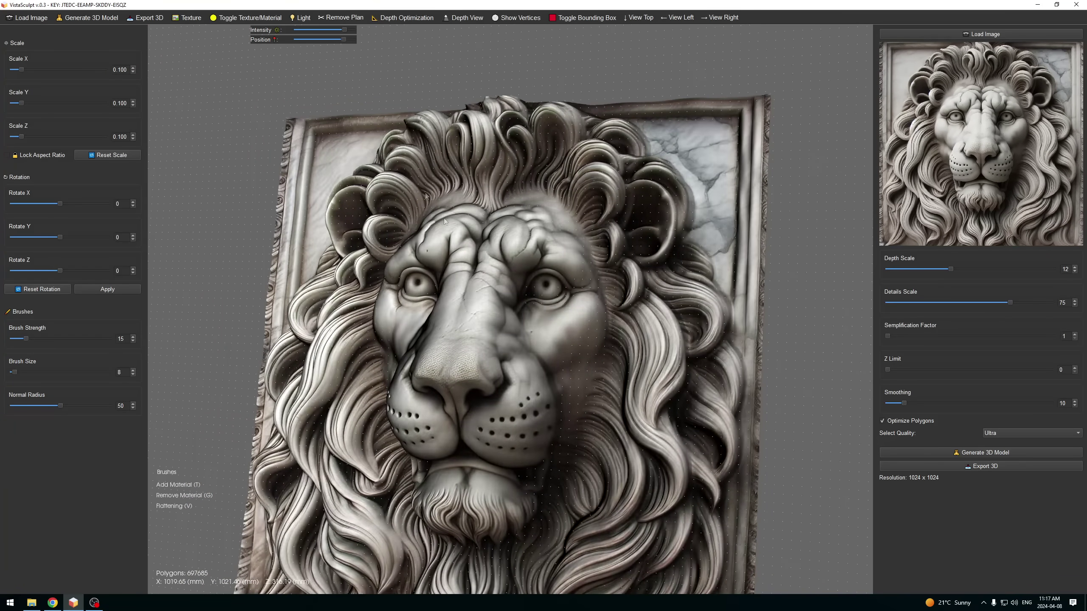
scroll(581, 270, "down", 3)
scroll(581, 270, "down", 2)
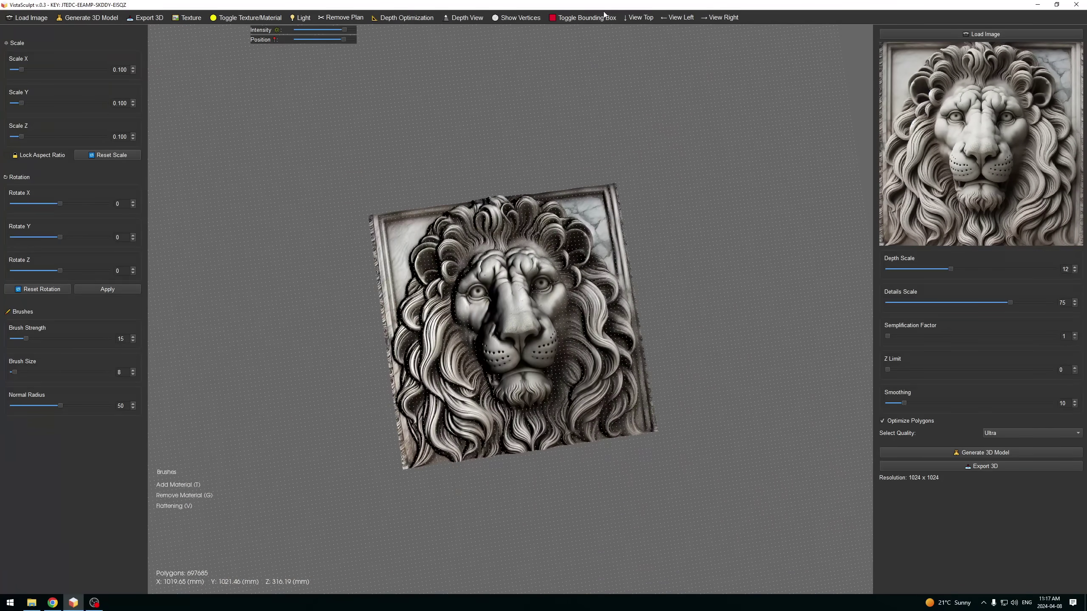
left_click(639, 18)
left_click_drag(344, 39, 326, 51)
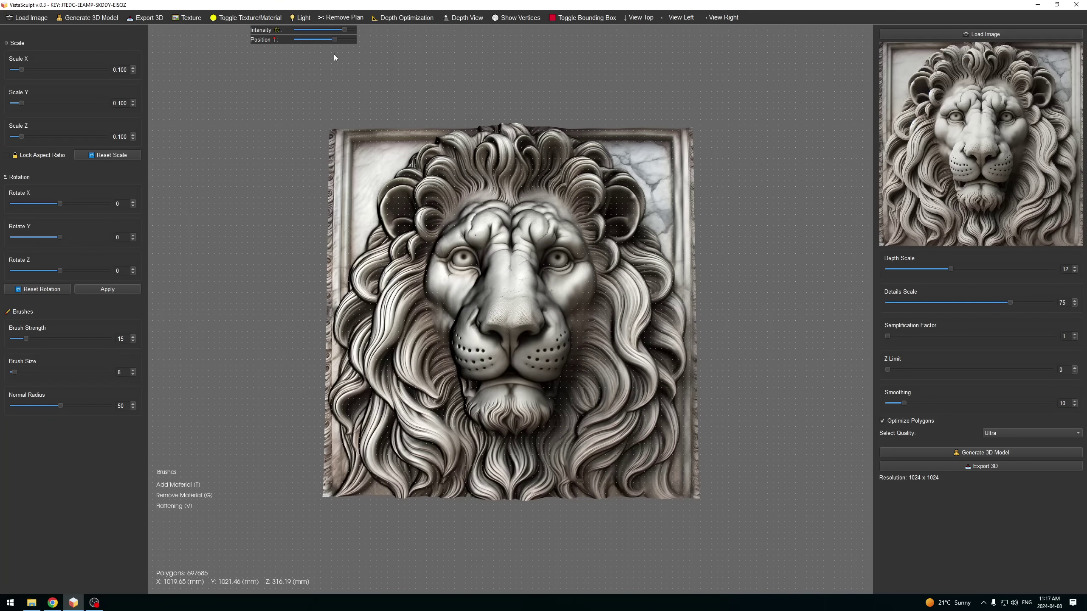
left_click_drag(325, 52, 319, 56)
mouse_move(482, 243)
left_mouse_down()
mouse_move(528, 146)
mouse_move(705, 129)
mouse_move(688, 170)
mouse_move(694, 294)
mouse_move(531, 263)
mouse_move(565, 305)
mouse_move(500, 340)
left_mouse_up()
scroll(500, 339, "up", 5)
Tilt up to the lion's face, raise brush strength, and try the Remove Material brush.
mouse_move(521, 262)
left_mouse_down()
mouse_move(501, 244)
mouse_move(303, 237)
mouse_move(2, 365)
left_mouse_up()
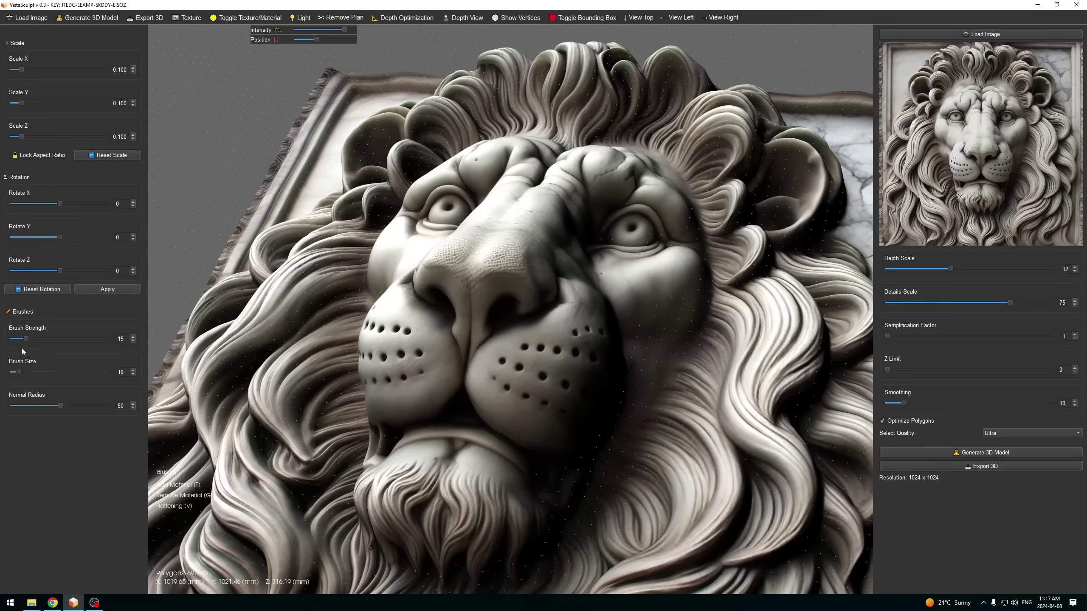
mouse_move(476, 323)
left_mouse_down()
mouse_move(509, 289)
mouse_move(488, 302)
mouse_move(515, 229)
mouse_move(513, 185)
left_mouse_up()
scroll(487, 302, "up", 5)
key("g")
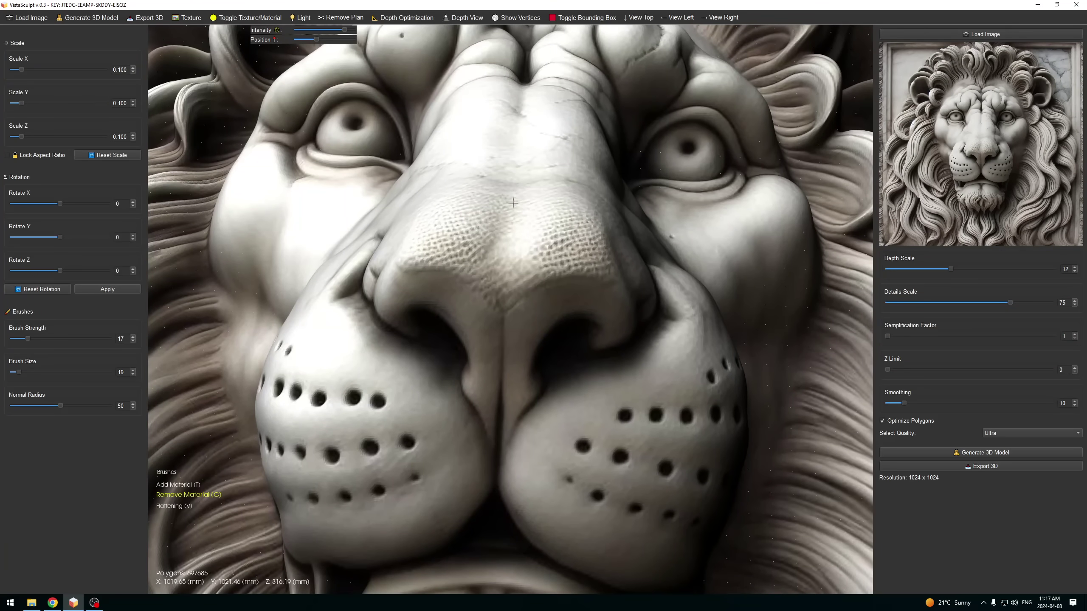
key("g")
Set brush strength to 23, try Add and Remove Material brushes, and hide the texture.
left_click_drag(504, 255, 497, 282)
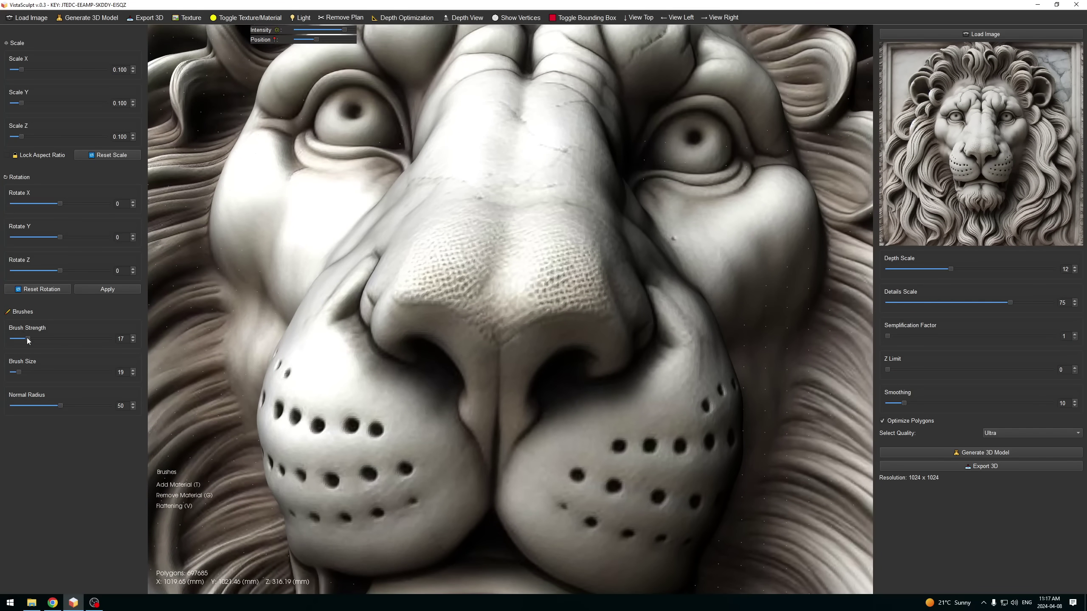
mouse_move(343, 305)
left_mouse_down()
mouse_move(456, 278)
mouse_move(456, 297)
left_mouse_up()
key("t")
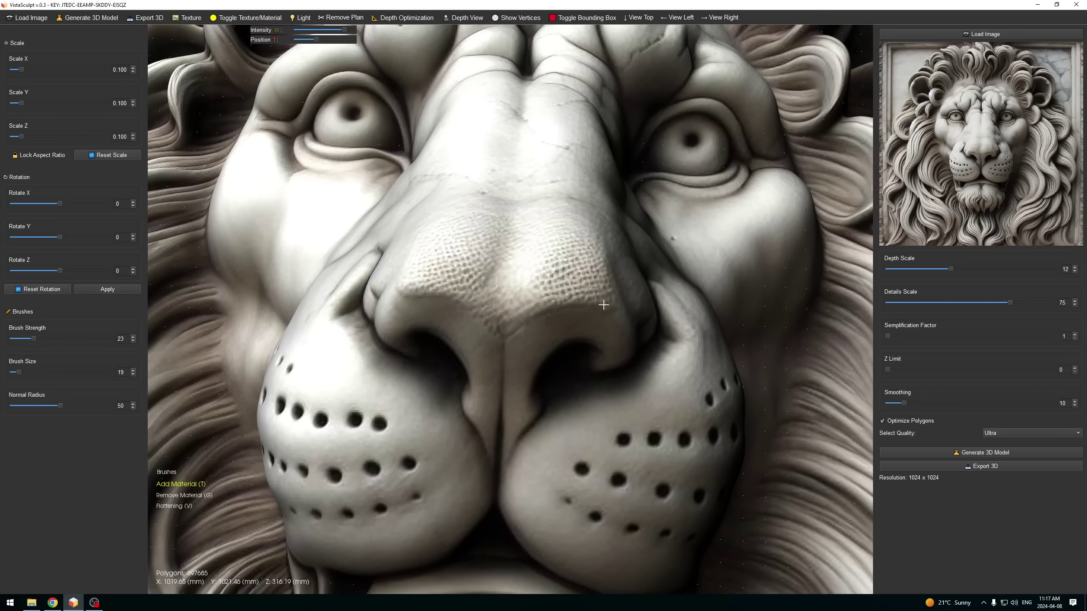
key("g")
key("g")
scroll(500, 399, "down", 10)
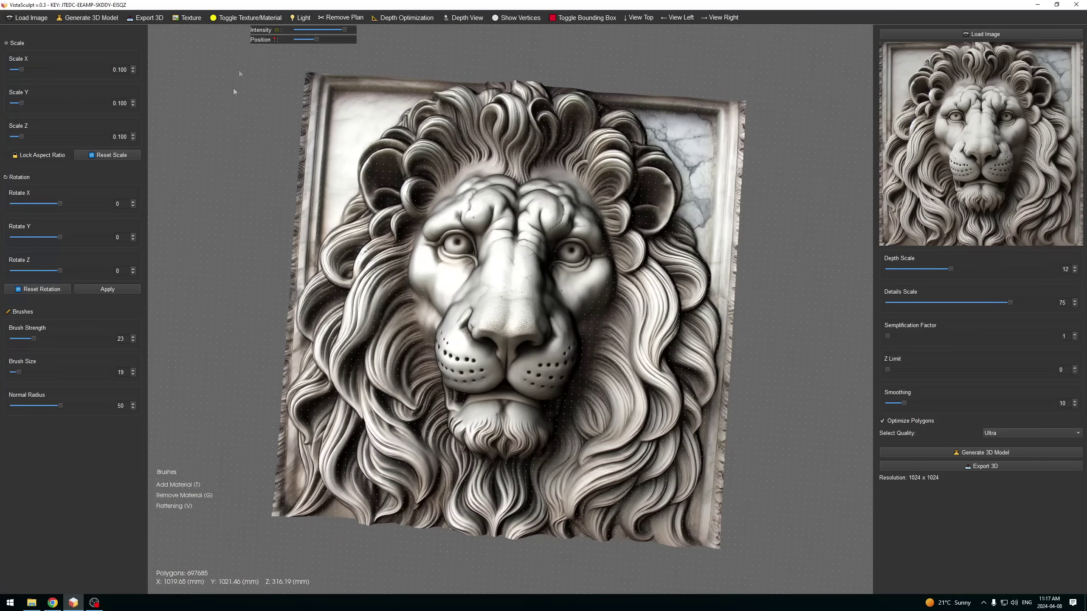
left_click(267, 18)
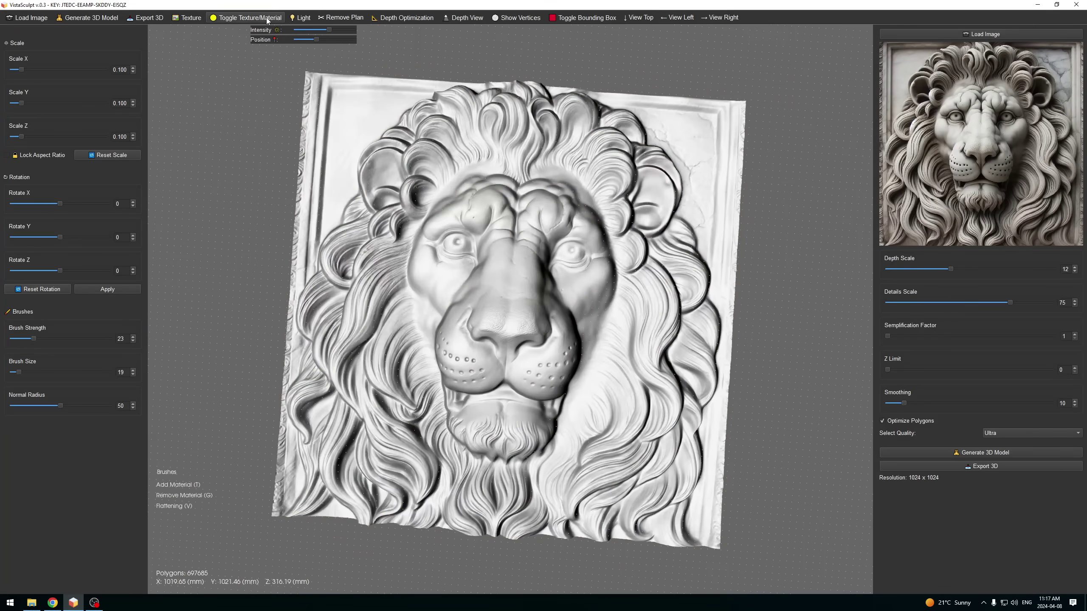
scroll(477, 286, "up", 2)
scroll(477, 286, "up", 3)
scroll(477, 285, "up", 3)
scroll(477, 286, "up", 2)
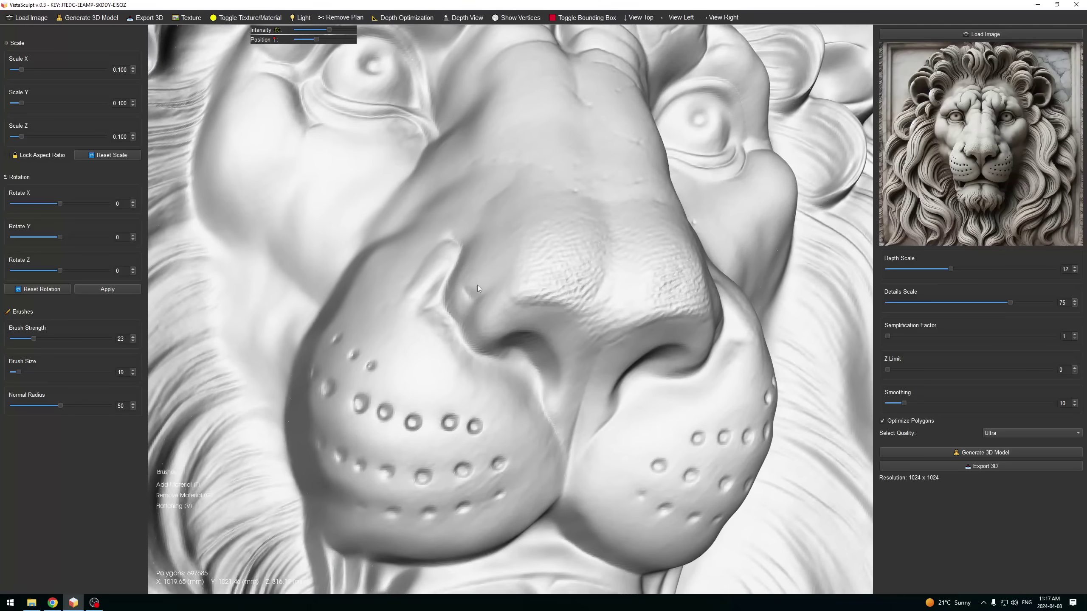
scroll(478, 286, "up", 2)
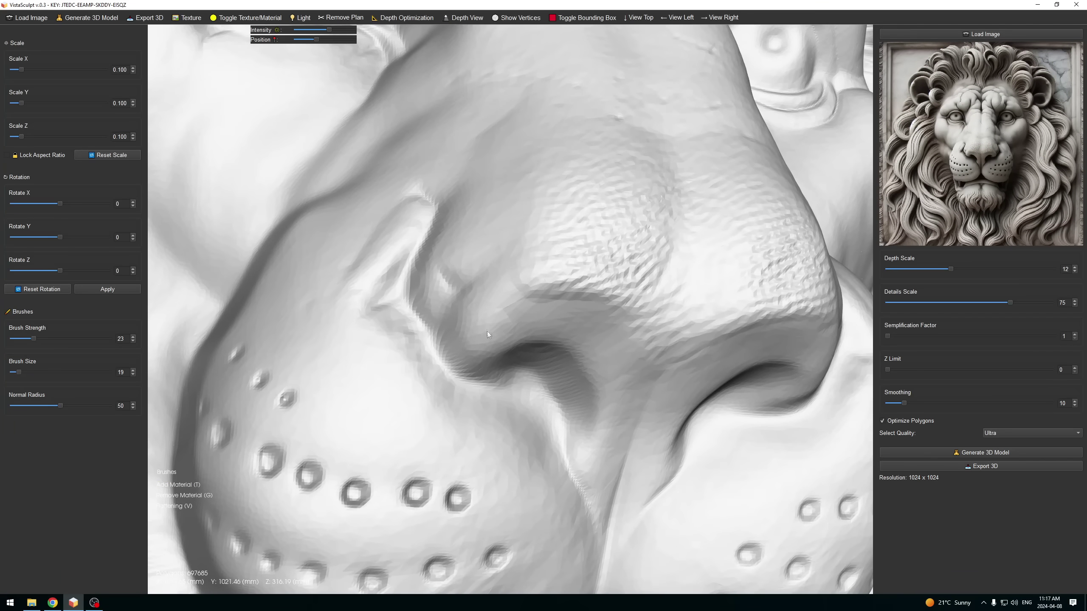
scroll(488, 333, "down", 2)
scroll(508, 364, "down", 4)
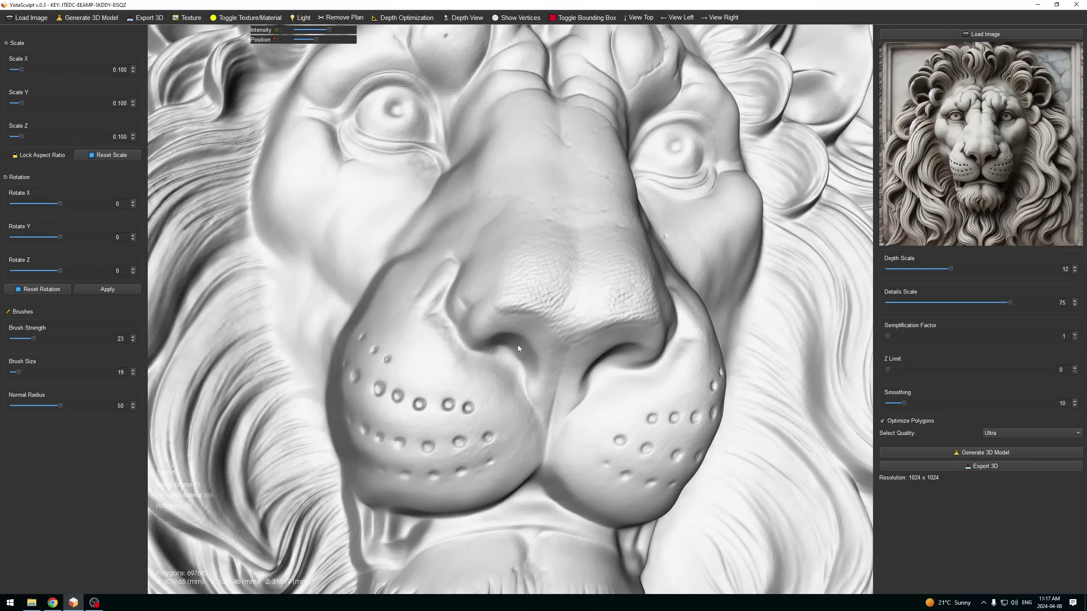
scroll(518, 345, "down", 5)
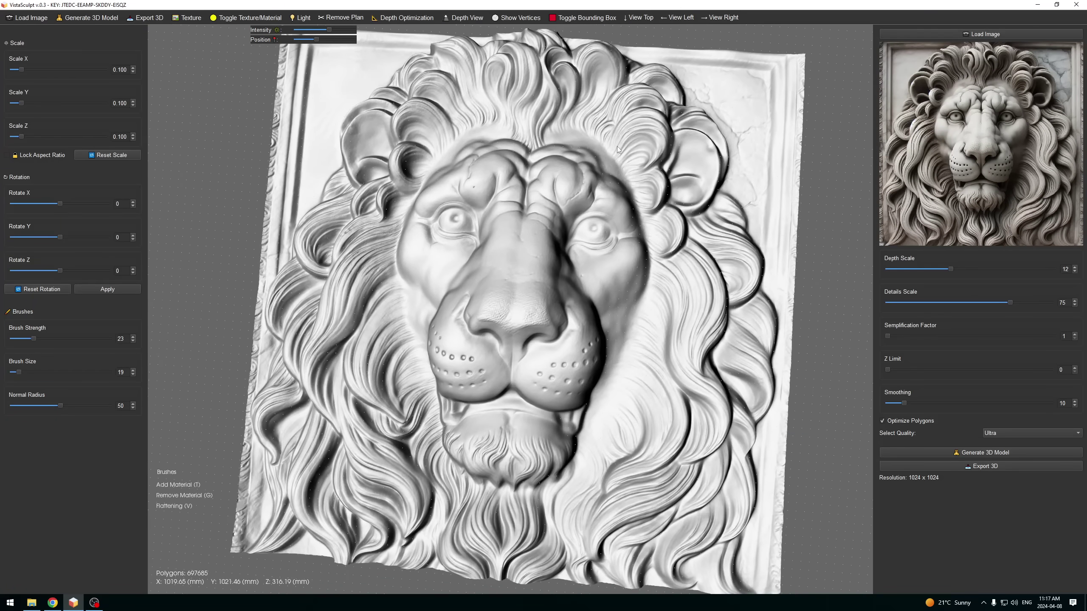
Reset to a centred front view of the untextured lion relief.
left_click(647, 20)
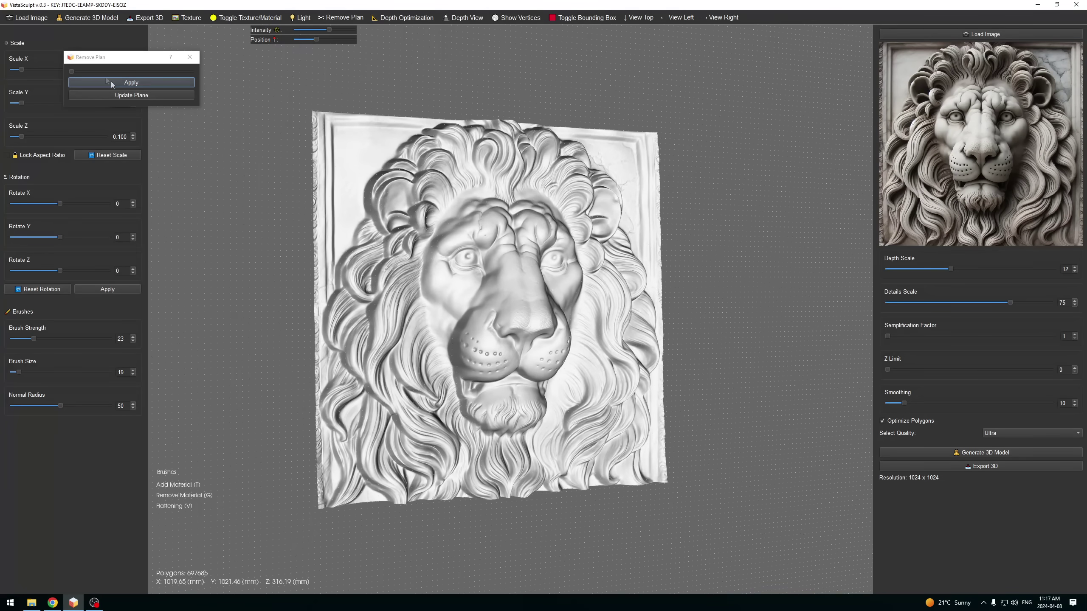
Raise the Remove Plan threshold to mask the flat background around the lion.
left_click_drag(72, 74, 85, 77)
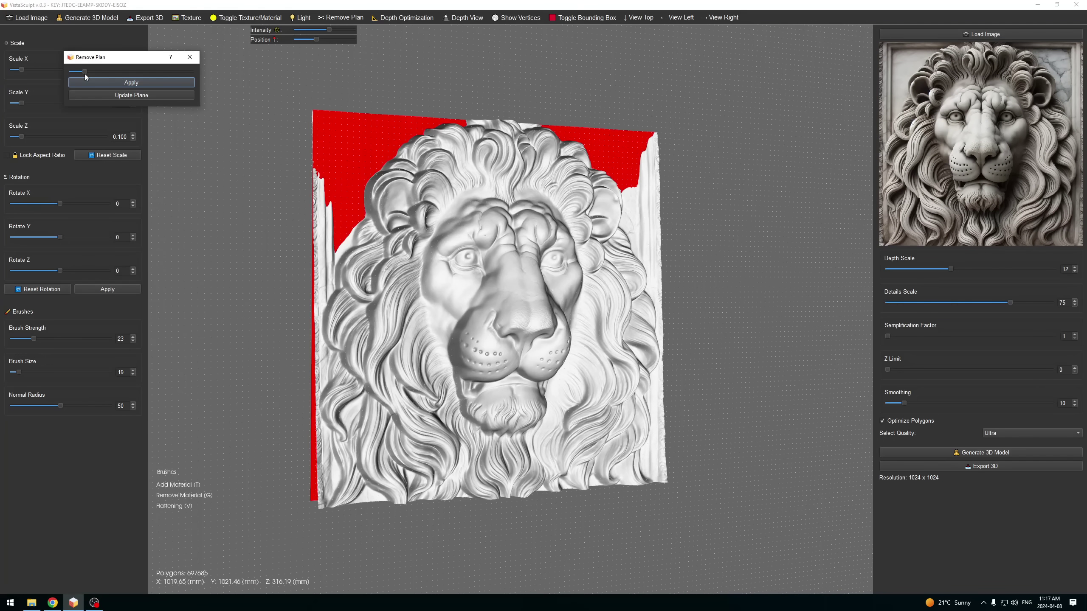
left_click_drag(87, 73, 89, 73)
left_click_drag(322, 119, 362, 133)
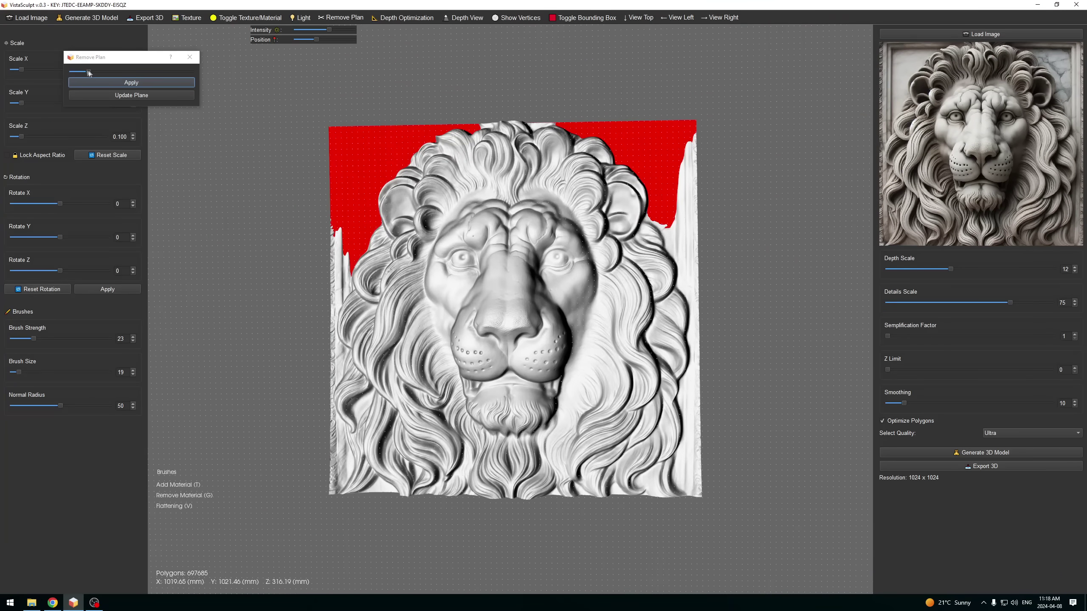
left_click_drag(94, 69, 92, 77)
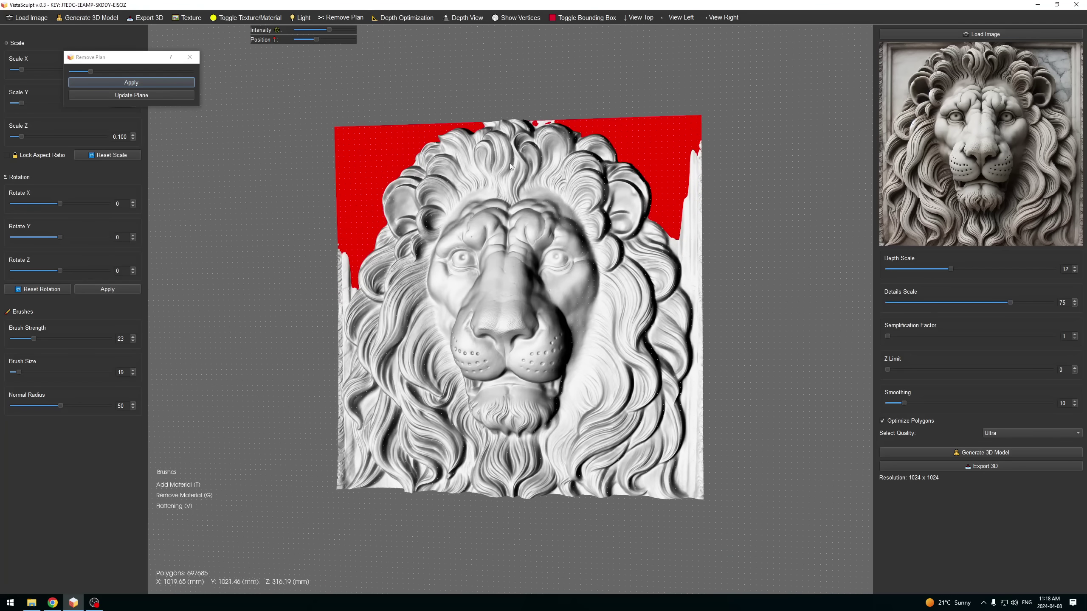
scroll(509, 255, "up", 5)
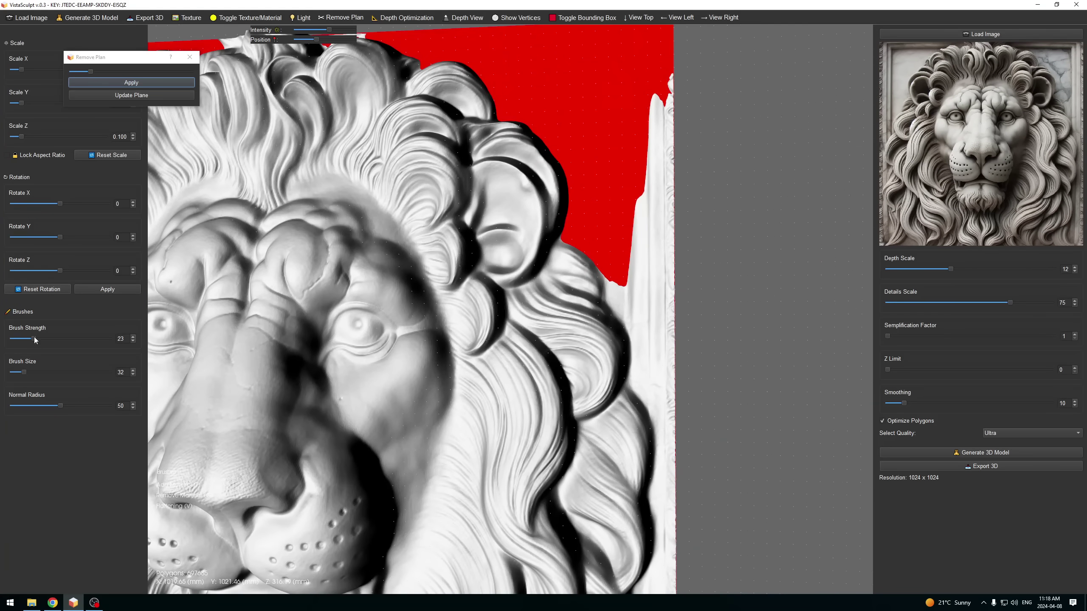
Shrink the brush and paint the background mask along the mane's edges.
left_click_drag(510, 289, 652, 267)
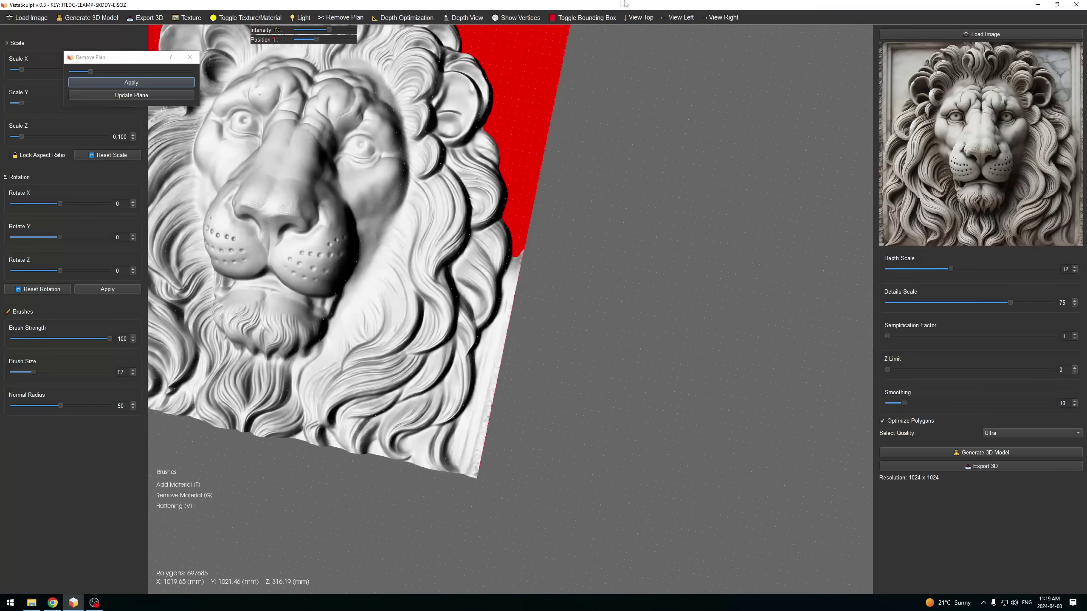
left_click_drag(60, 372, 39, 372)
scroll(592, 311, "up", 3)
left_click_drag(592, 311, 586, 378)
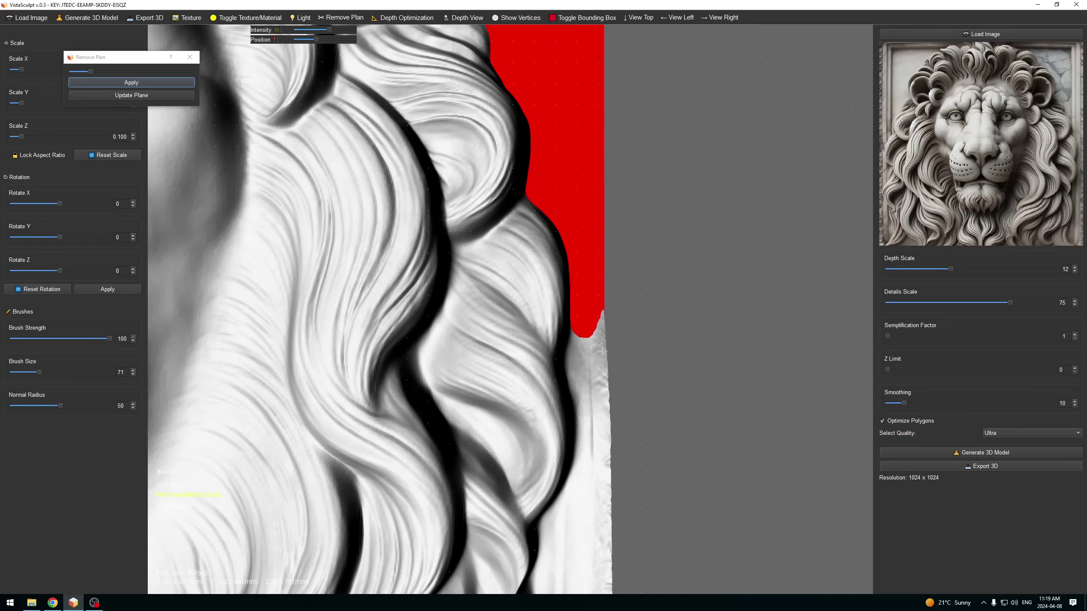
scroll(595, 373, "up", 2)
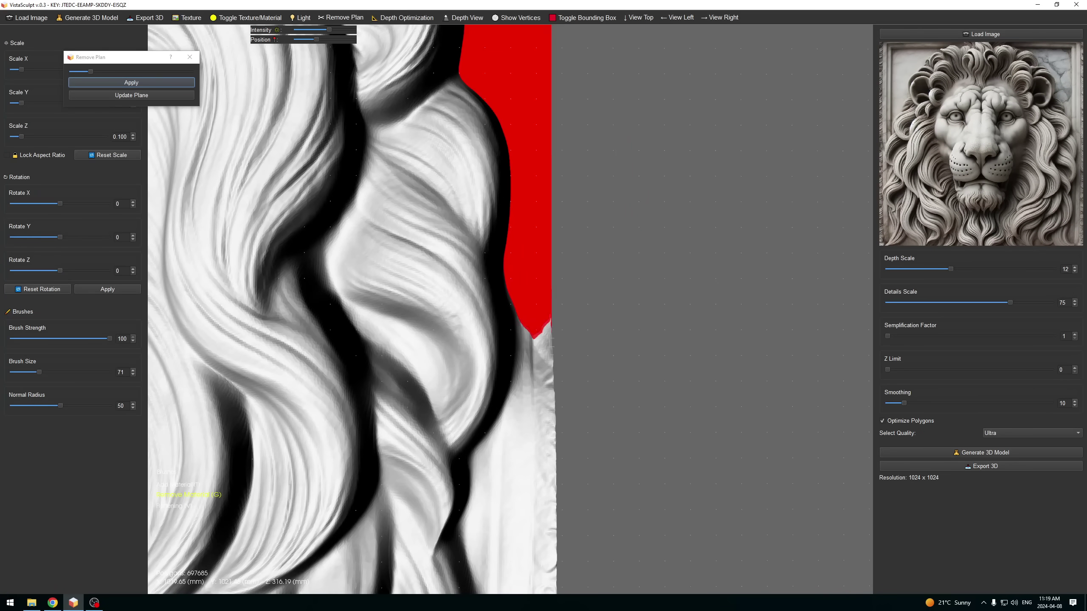
left_click_drag(530, 294, 510, 386)
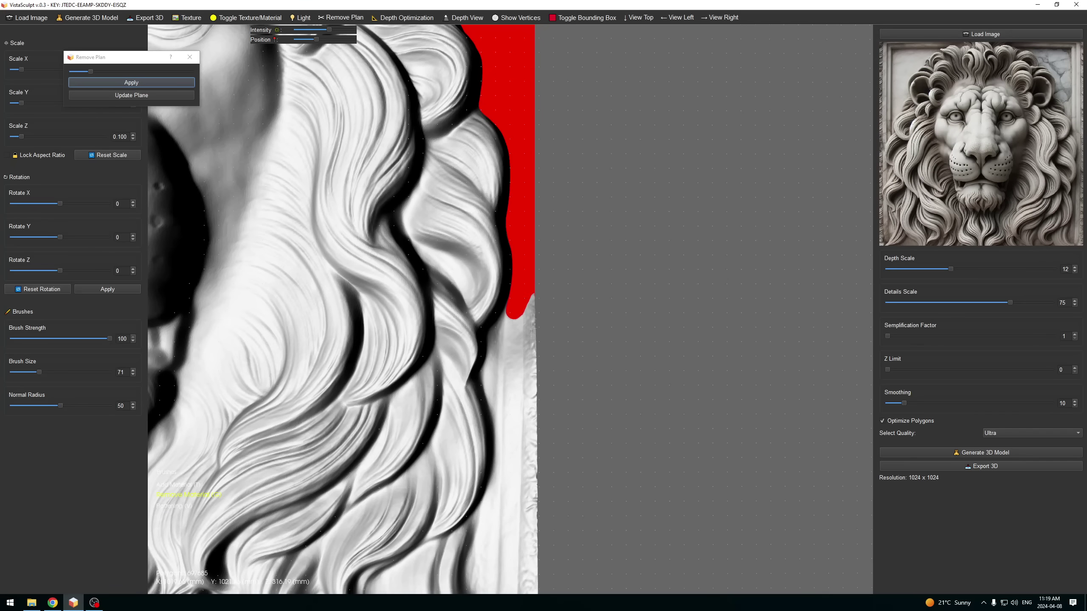
middle_click_drag(509, 387, 556, 353)
key("g")
left_click_drag(560, 459, 467, 348)
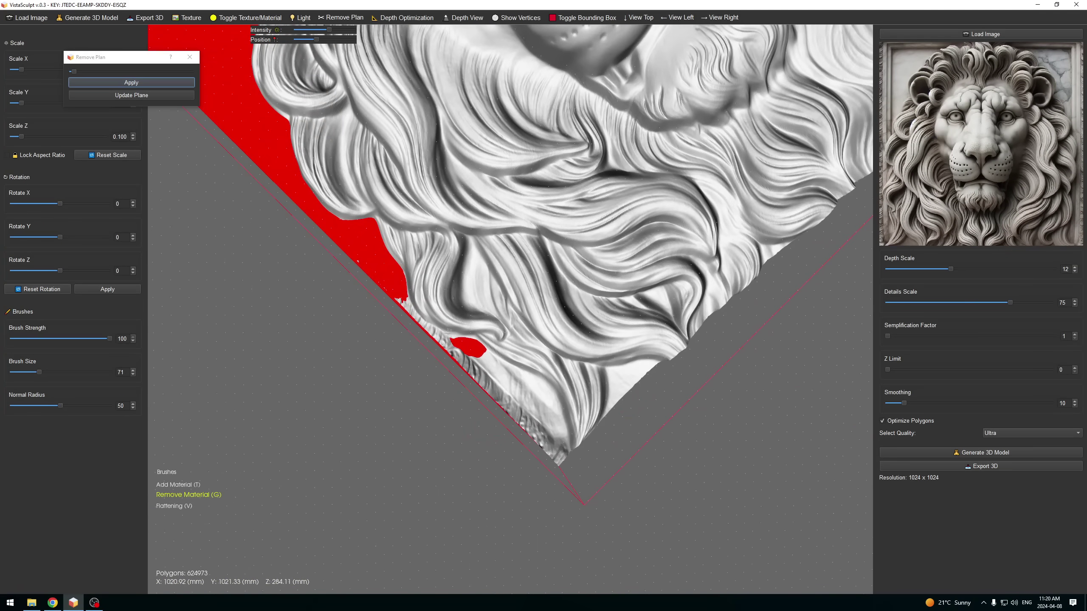
left_click_drag(529, 378, 559, 444)
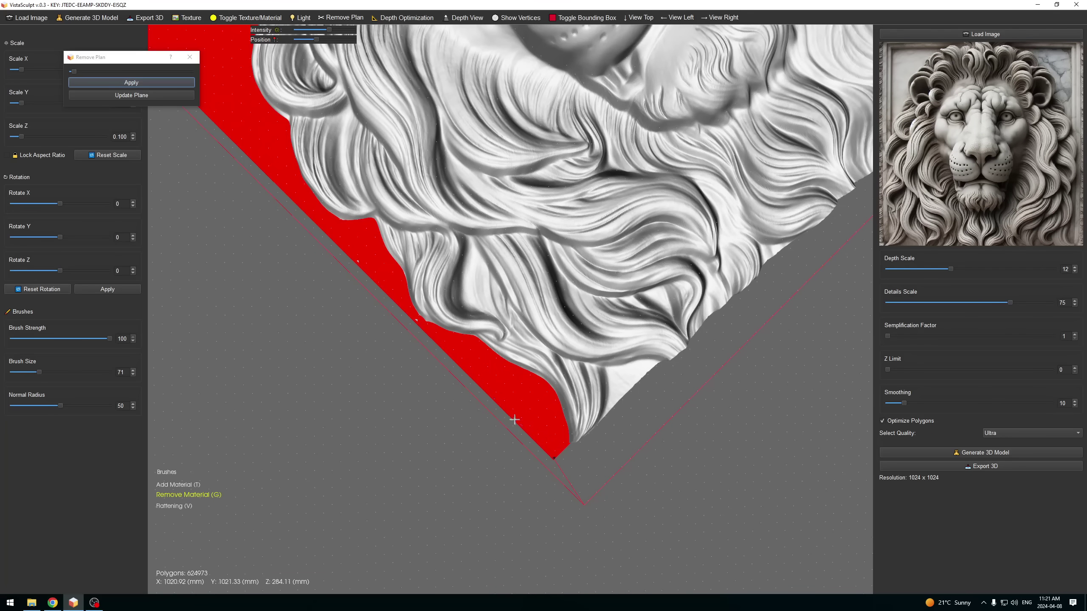
scroll(514, 419, "up", 2)
mouse_move(705, 420)
left_mouse_down()
mouse_move(761, 399)
mouse_move(663, 535)
left_mouse_up()
scroll(762, 399, "down", 2)
mouse_move(663, 535)
middle_mouse_down()
mouse_move(595, 425)
mouse_move(177, 141)
middle_mouse_up()
Apply removal of the marked background plane, then remove the remaining marked background.
left_click(190, 58)
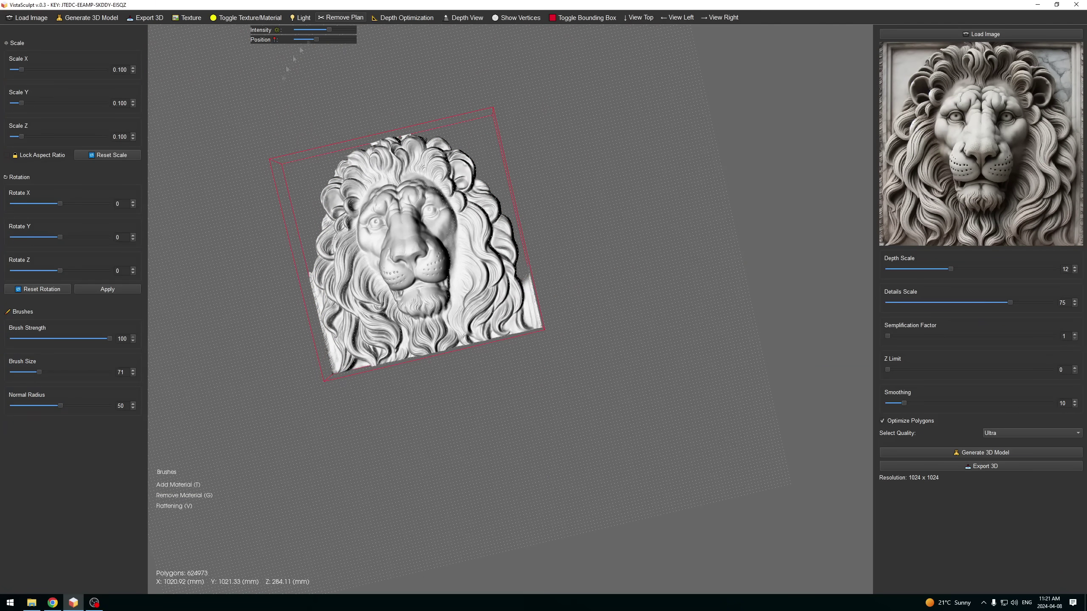
left_click(341, 18)
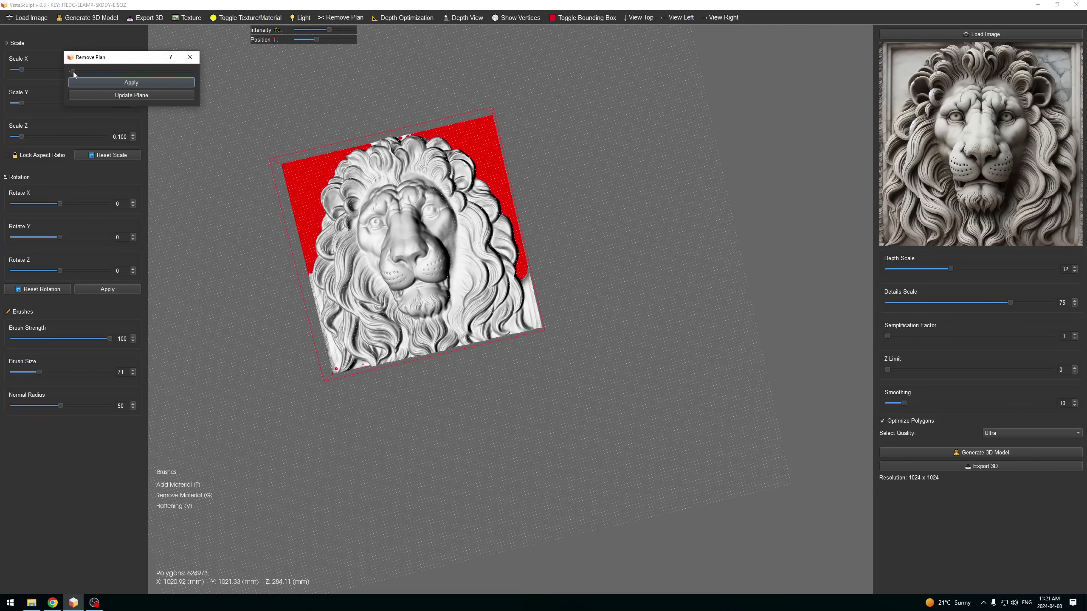
left_click(329, 160)
Carve away the leftover grey strip along the mane's lower right edge and return to front view.
key("g")
scroll(510, 340, "up", 5)
left_click_drag(552, 288, 512, 413)
middle_click_drag(511, 414, 550, 432)
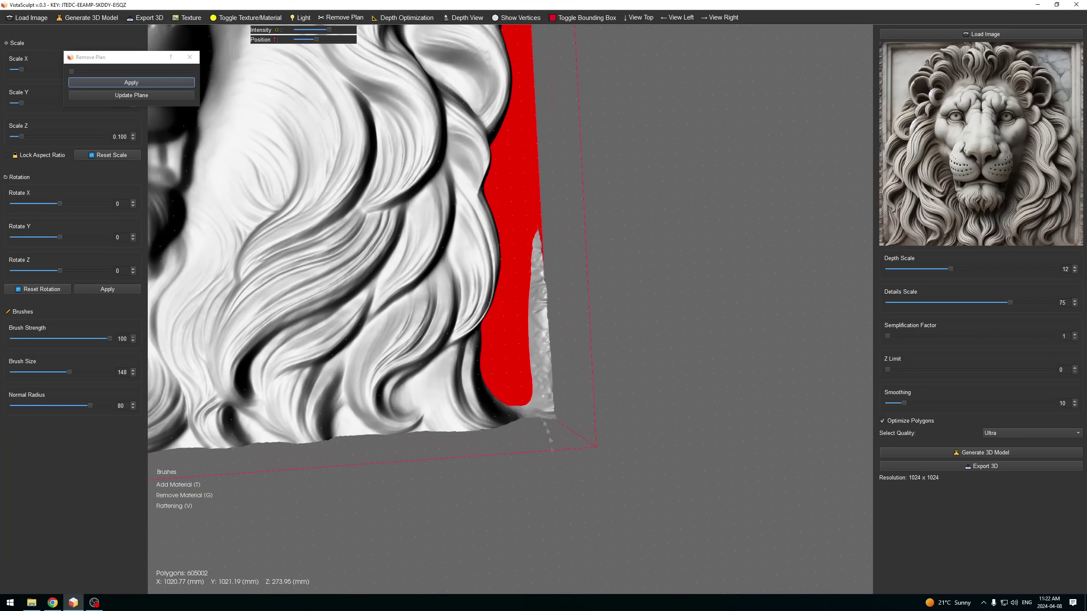
left_click_drag(546, 335, 541, 293)
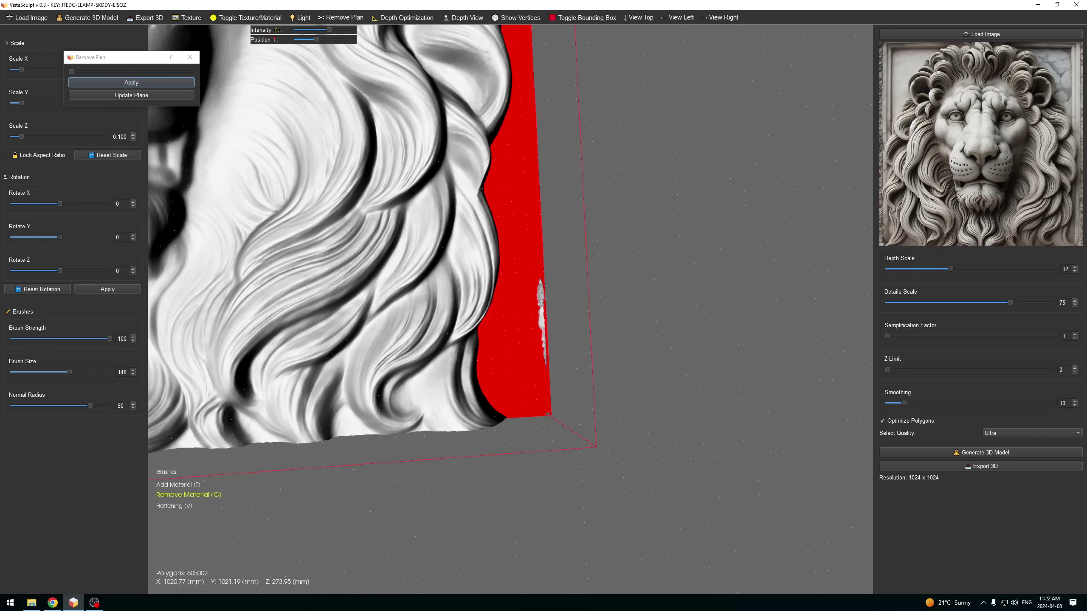
scroll(540, 293, "down", 5)
left_click(340, 17)
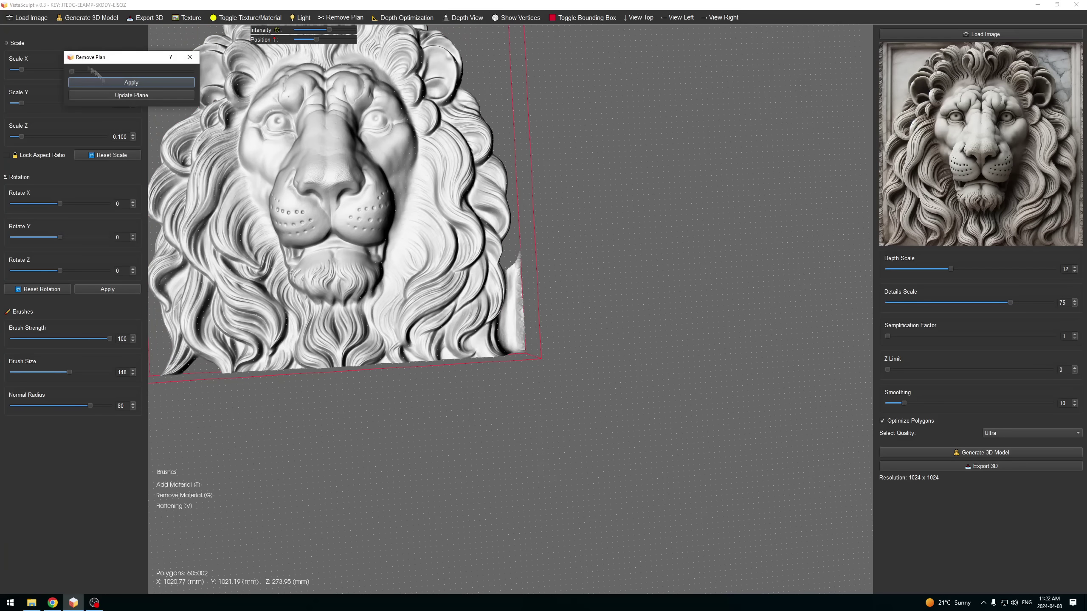
left_click(169, 84)
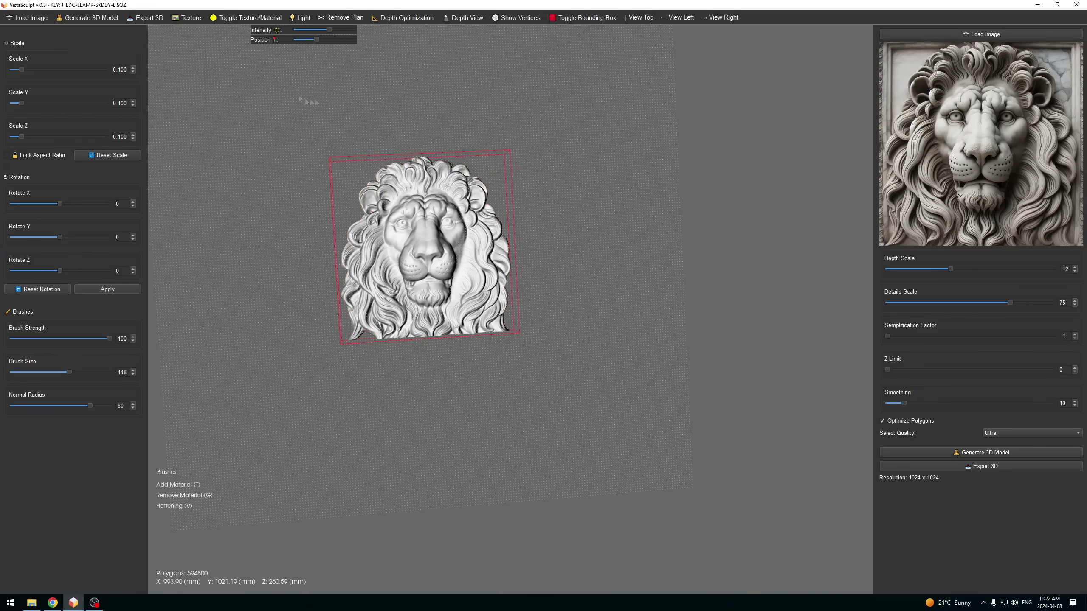
left_click(639, 17)
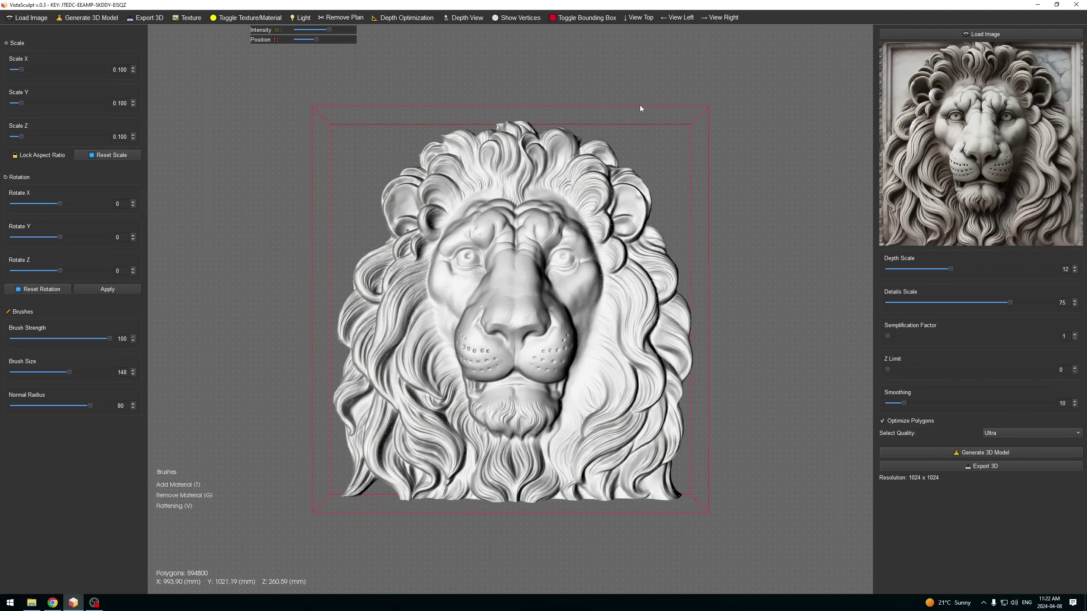
Hide the bounding box outline while viewing the lion three-quarter, then face it front again.
mouse_move(641, 106)
left_mouse_down()
mouse_move(559, 63)
mouse_move(631, 94)
mouse_move(668, 76)
left_mouse_up()
left_click(580, 18)
mouse_move(513, 95)
left_mouse_down()
mouse_move(563, 69)
mouse_move(564, 104)
mouse_move(590, 111)
mouse_move(503, 122)
mouse_move(583, 118)
mouse_move(532, 107)
mouse_move(573, 122)
mouse_move(581, 177)
left_mouse_up()
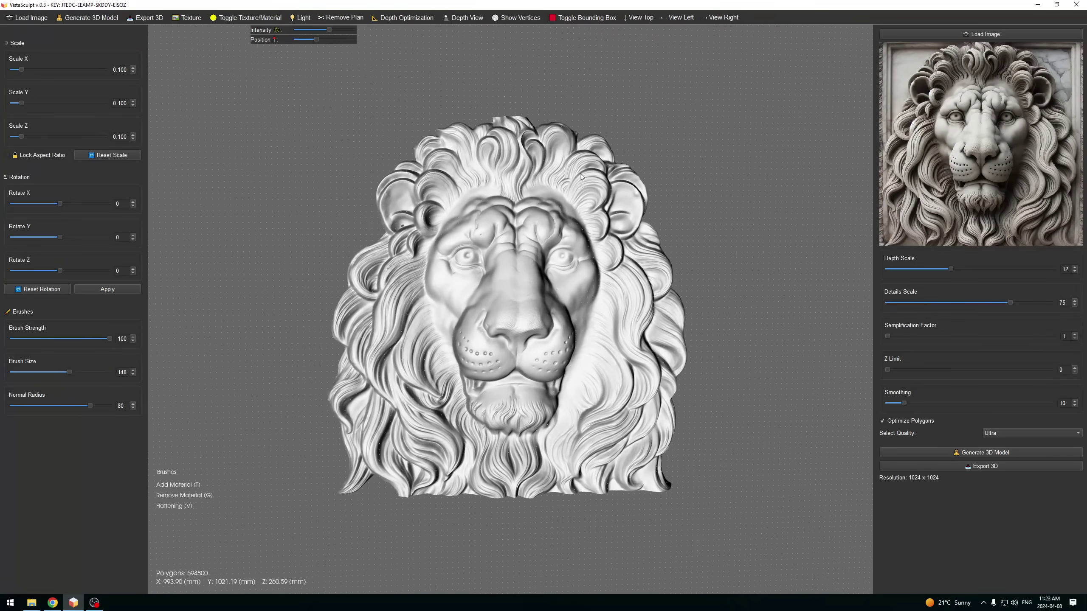
Apply the white marble JPG from Downloads as the lion head's texture.
left_click(190, 17)
scroll(530, 189, "down", 3)
scroll(529, 188, "down", 3)
scroll(532, 193, "down", 3)
scroll(533, 191, "down", 3)
scroll(532, 191, "down", 3)
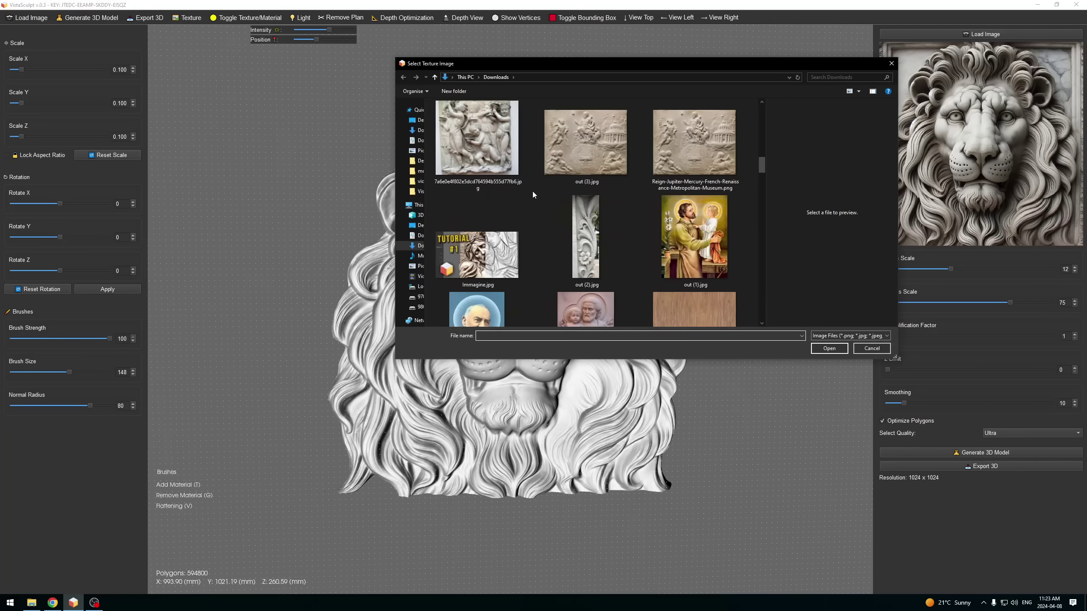
scroll(532, 191, "down", 3)
scroll(542, 193, "down", 3)
scroll(558, 196, "down", 3)
scroll(543, 222, "down", 3)
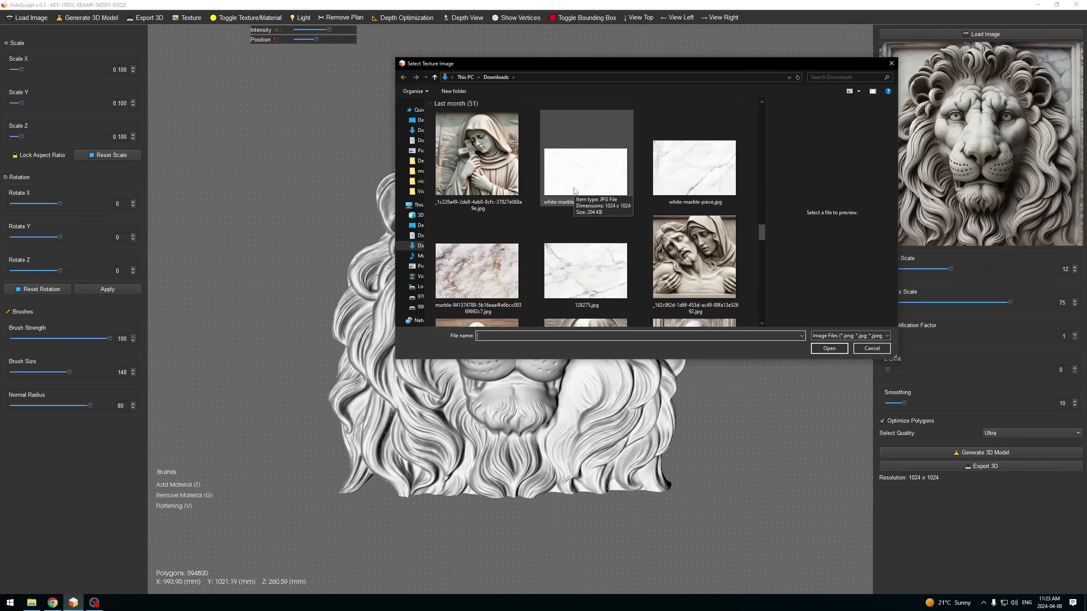
double_click(508, 255)
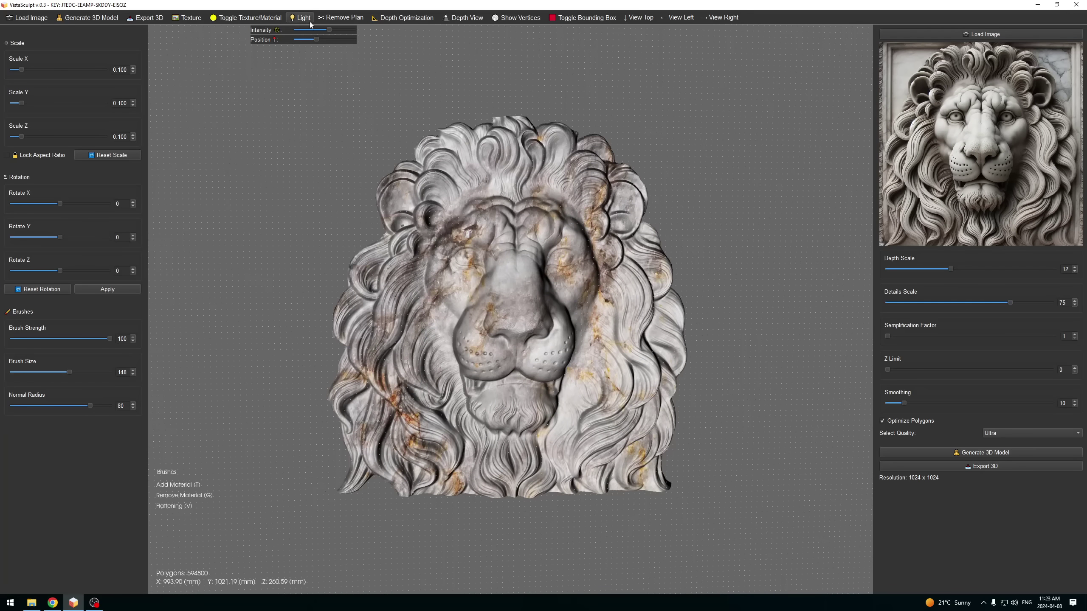
Brighten the light and shift its position, checking the lion's shading from several angles.
mouse_move(330, 30)
left_mouse_down()
mouse_move(342, 32)
mouse_move(318, 40)
left_mouse_up()
mouse_move(611, 246)
left_mouse_down()
mouse_move(283, 210)
mouse_move(555, 260)
left_mouse_up()
scroll(567, 345, "up", 5)
scroll(566, 344, "down", 2)
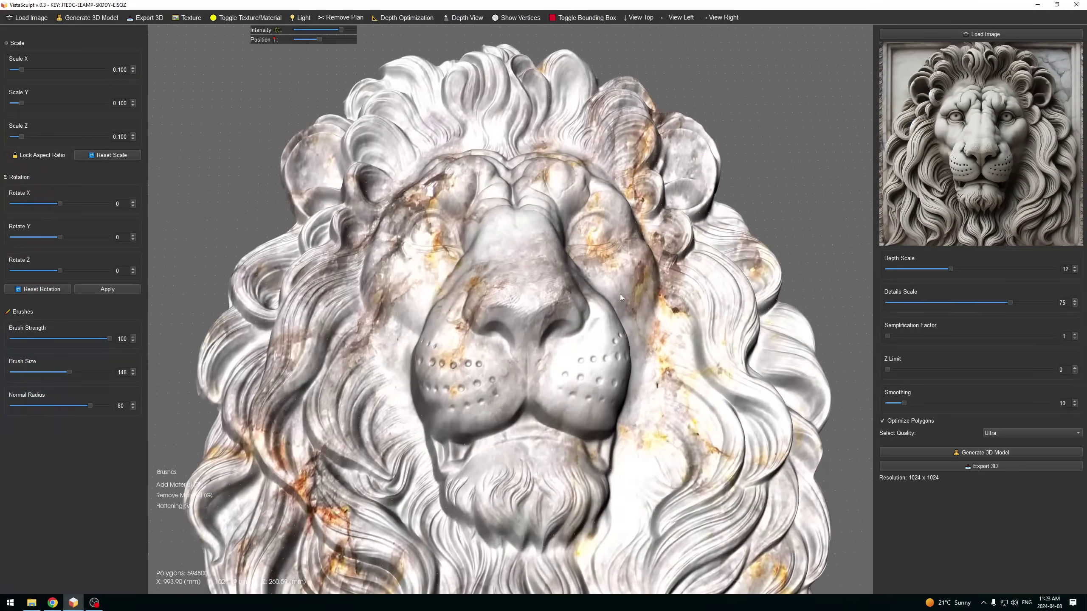
scroll(620, 294, "up", 2)
left_click_drag(612, 328, 345, 101)
scroll(582, 312, "down", 5)
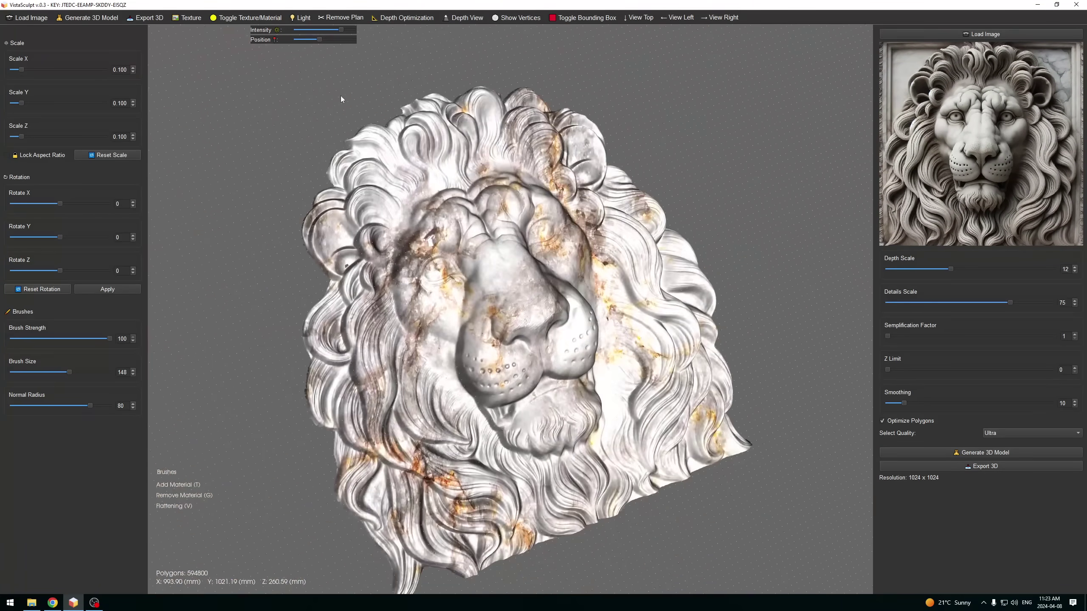
mouse_move(315, 39)
left_mouse_down()
mouse_move(336, 39)
mouse_move(300, 40)
left_mouse_up()
left_click_drag(507, 185, 467, 197)
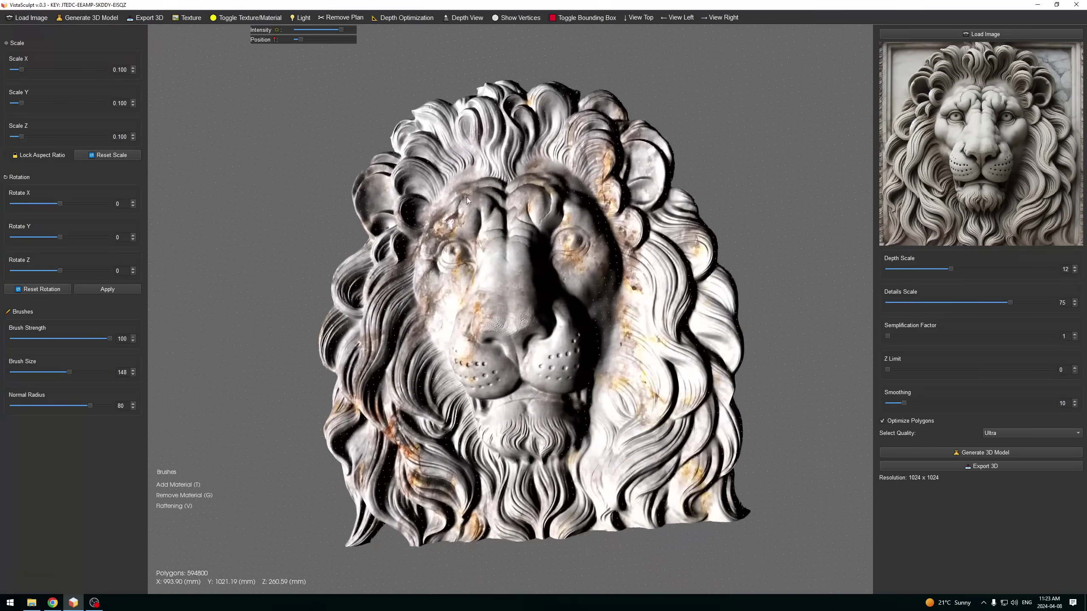
Fine-tune and try further light positions, finishing with the lion in a centred front view.
left_click_drag(300, 38, 338, 42)
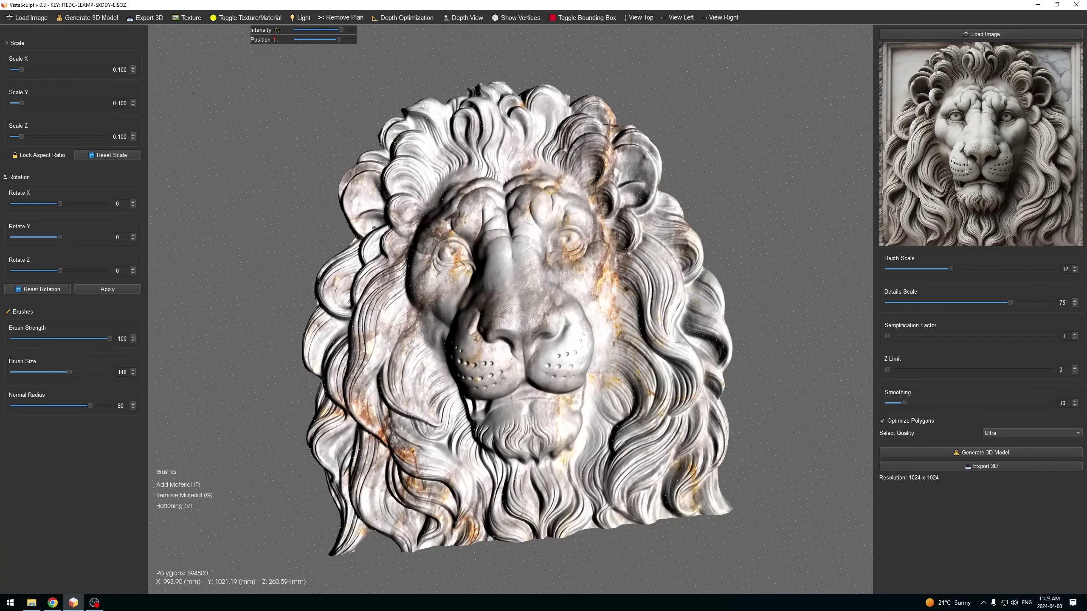
mouse_move(342, 42)
left_mouse_down()
mouse_move(323, 43)
mouse_move(336, 44)
left_mouse_up()
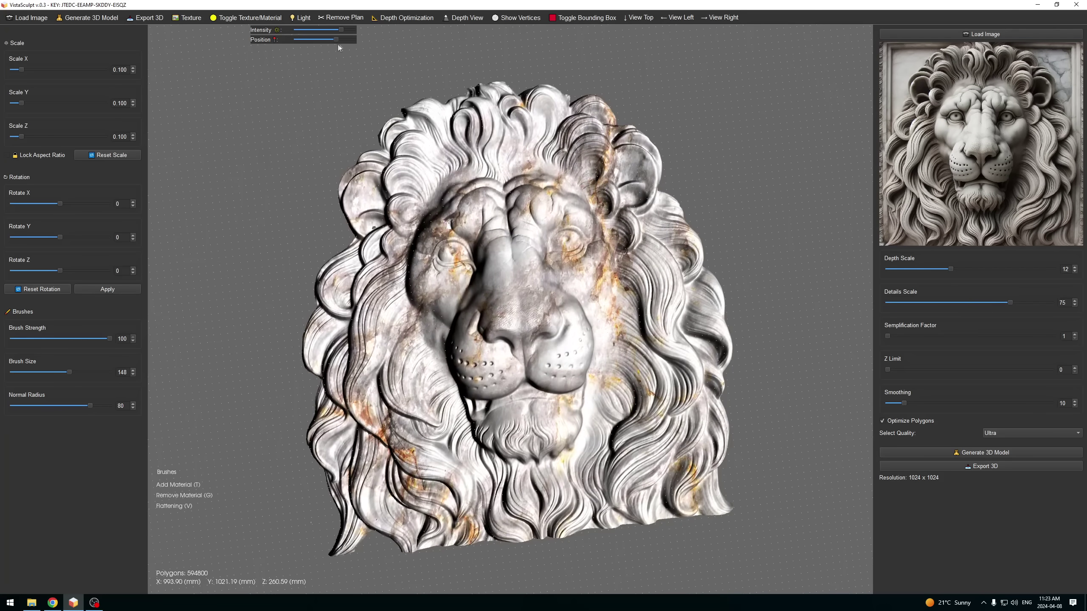
mouse_move(373, 90)
left_mouse_down()
mouse_move(301, 131)
mouse_move(493, 227)
mouse_move(547, 368)
left_mouse_up()
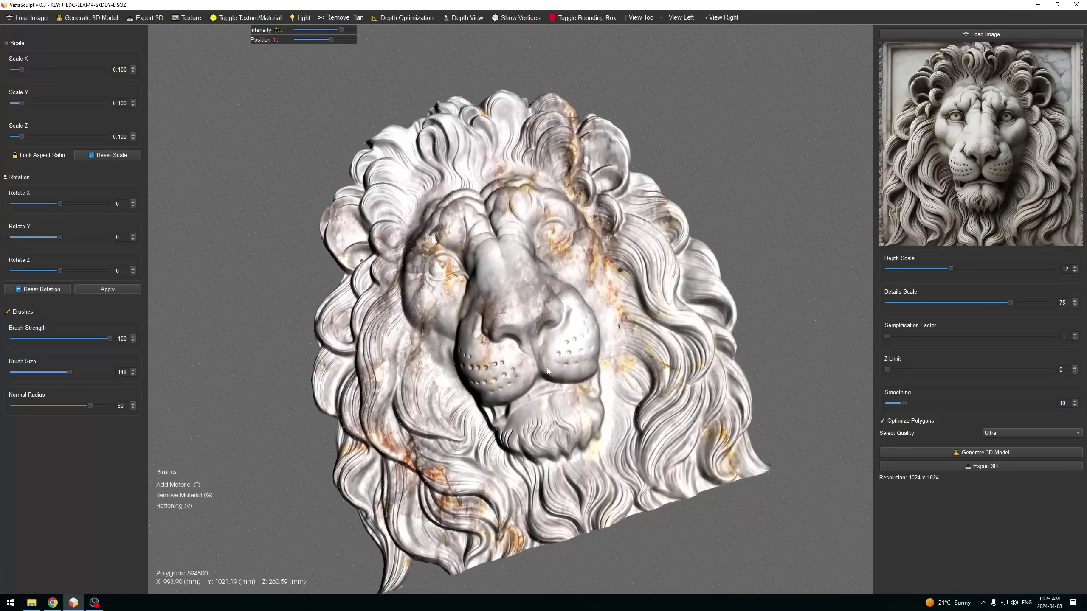
left_click(638, 18)
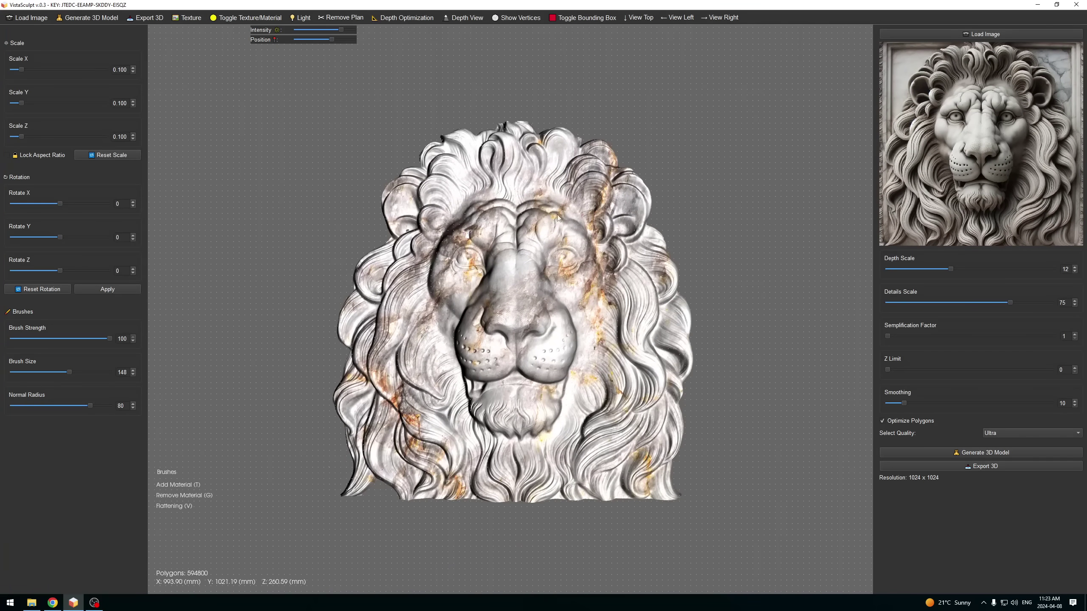
scroll(554, 223, "up", 2)
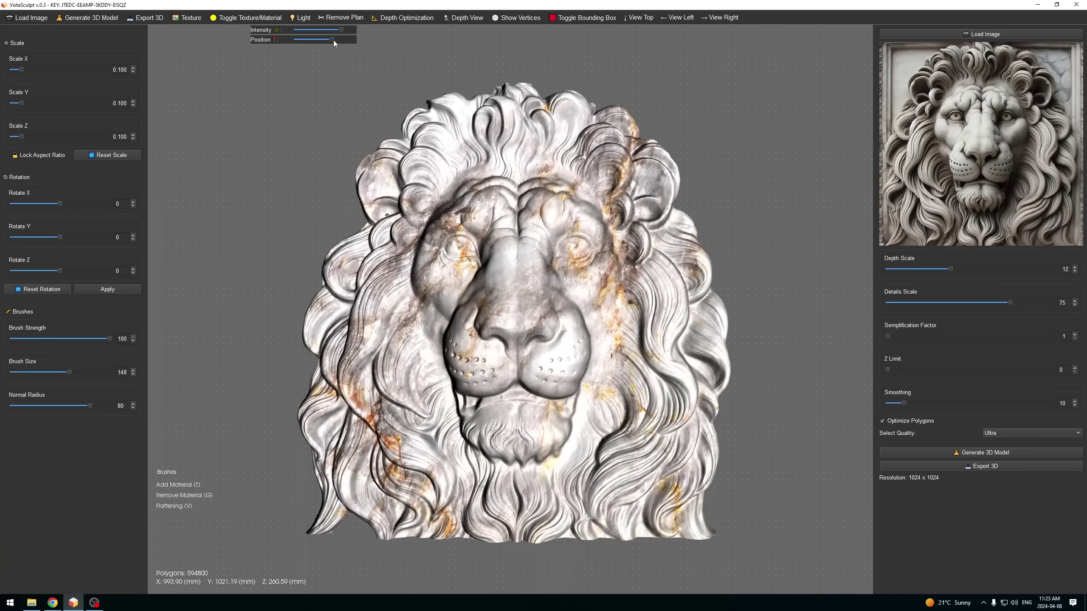
left_click_drag(333, 40, 283, 130)
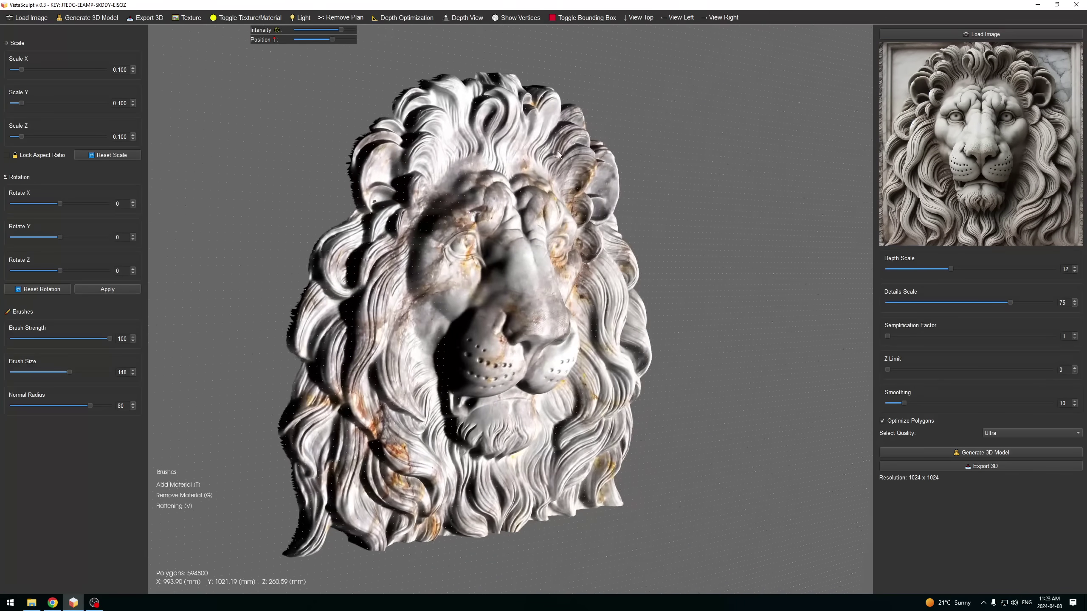
scroll(493, 144, "down", 5)
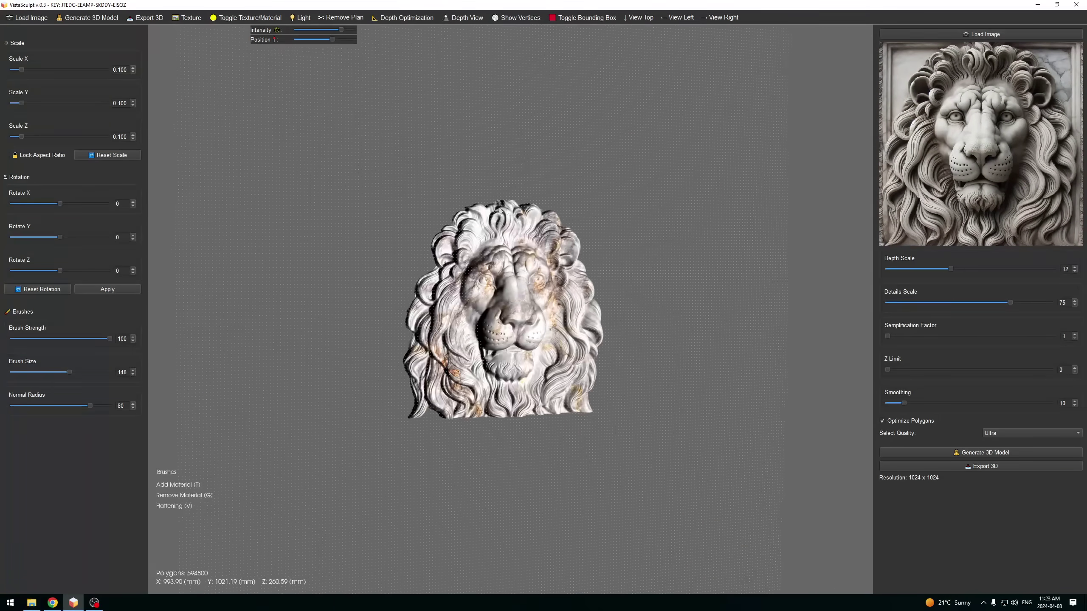
scroll(476, 144, "up", 6)
mouse_move(477, 144)
left_mouse_down()
mouse_move(594, 262)
mouse_move(501, 255)
left_mouse_up()
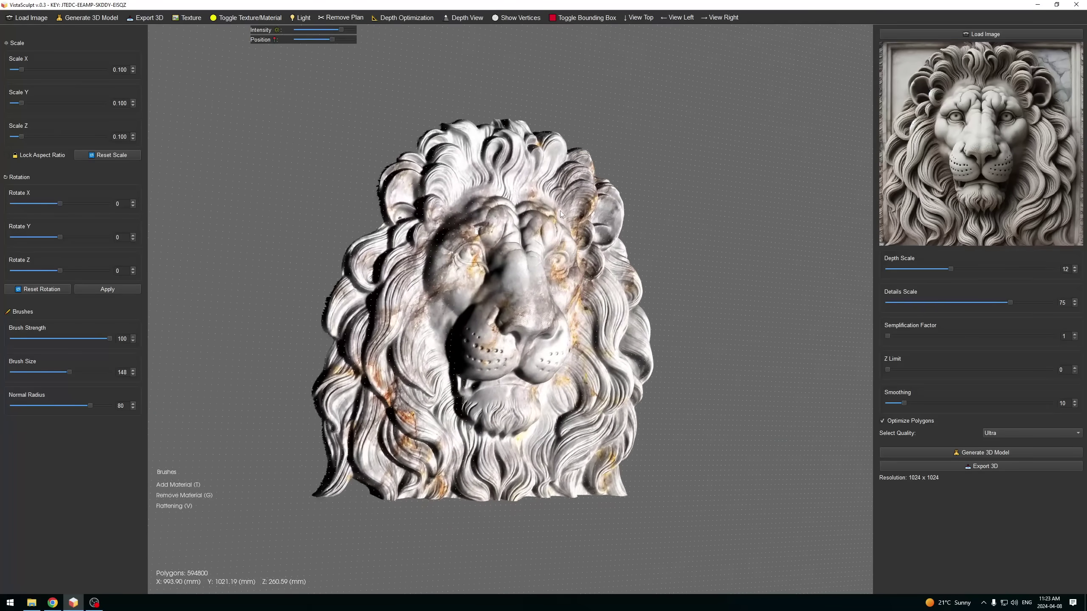
left_click(641, 17)
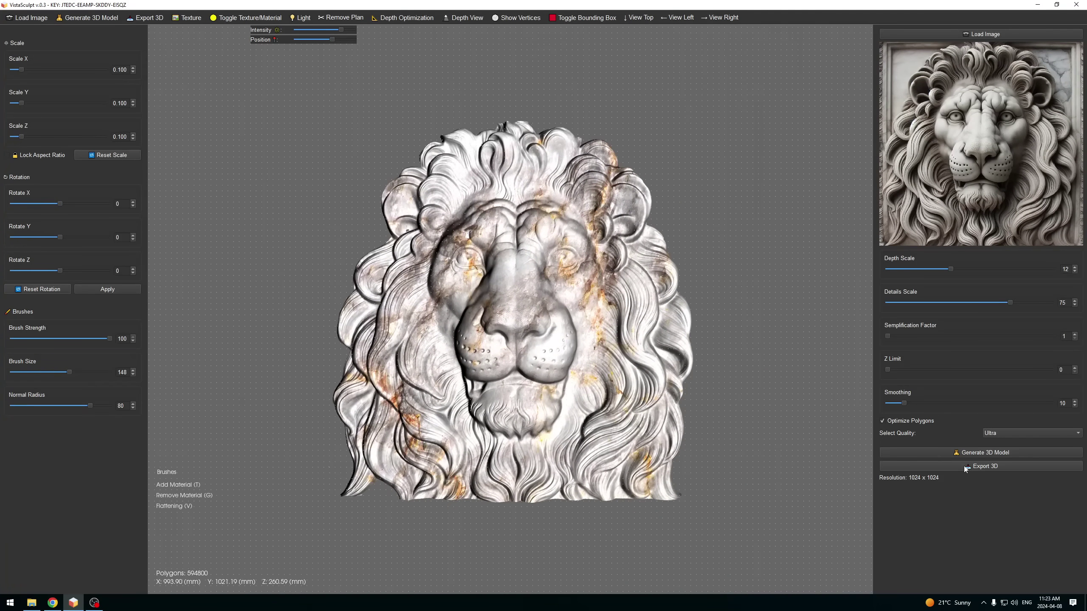
key("ctrl+s")
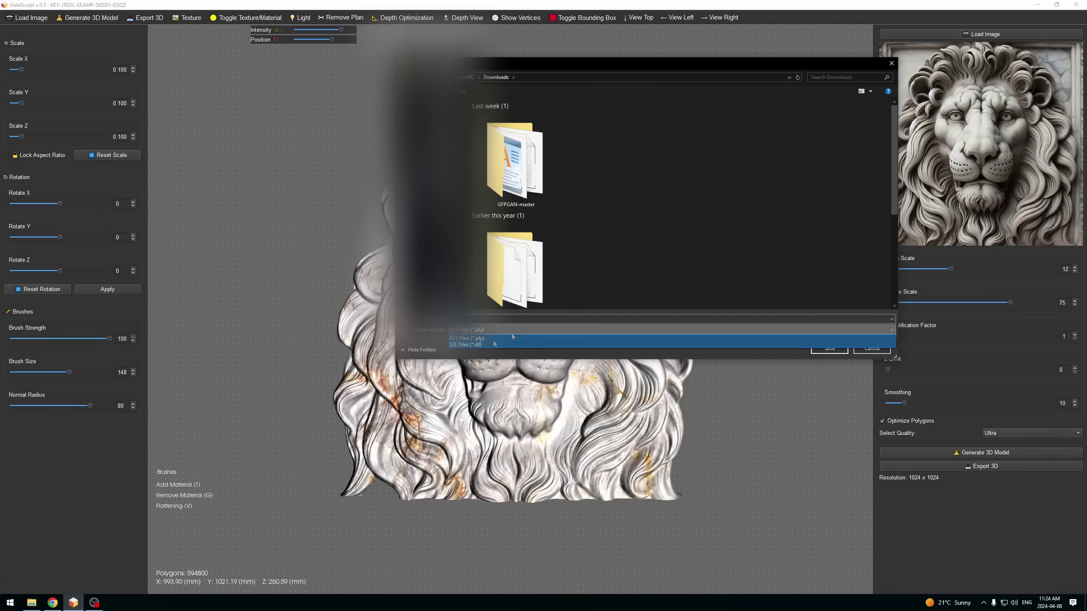
left_click(892, 64)
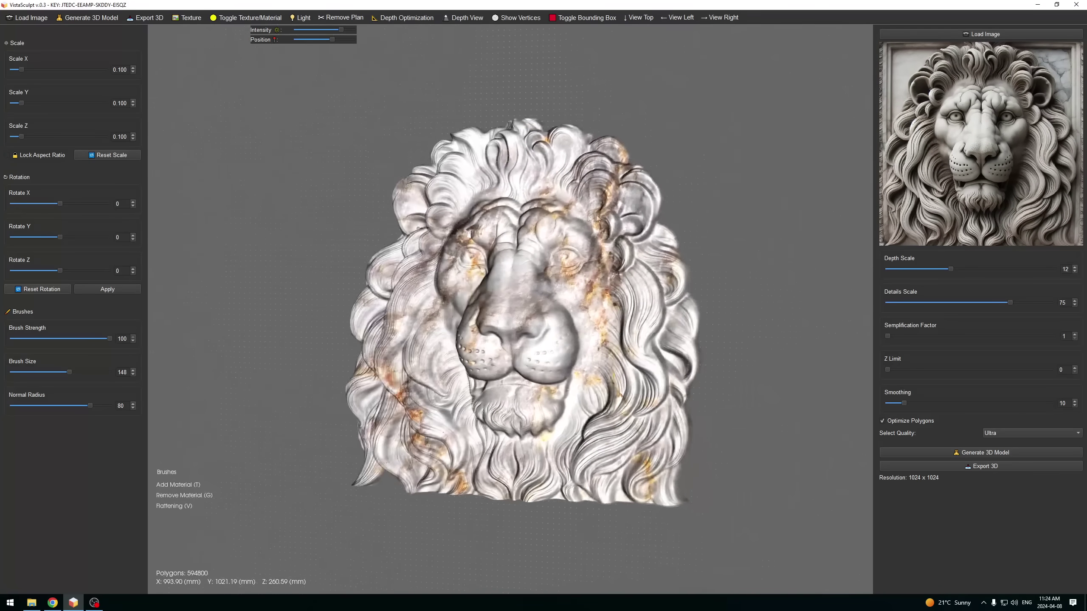
scroll(572, 209, "up", 5)
scroll(594, 217, "down", 5)
Snap the orbited marble lion front-on and shift the Light Position slider slightly right.
mouse_move(624, 223)
left_mouse_down()
mouse_move(505, 220)
mouse_move(318, 63)
mouse_move(319, 42)
left_mouse_up()
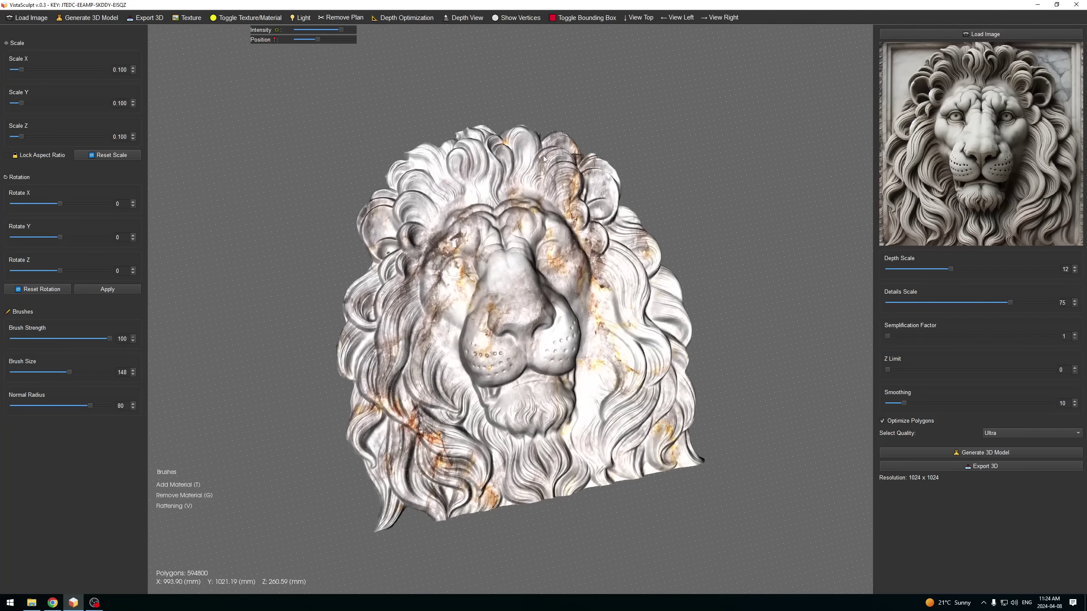
left_click_drag(544, 155, 655, 5)
left_click(649, 18)
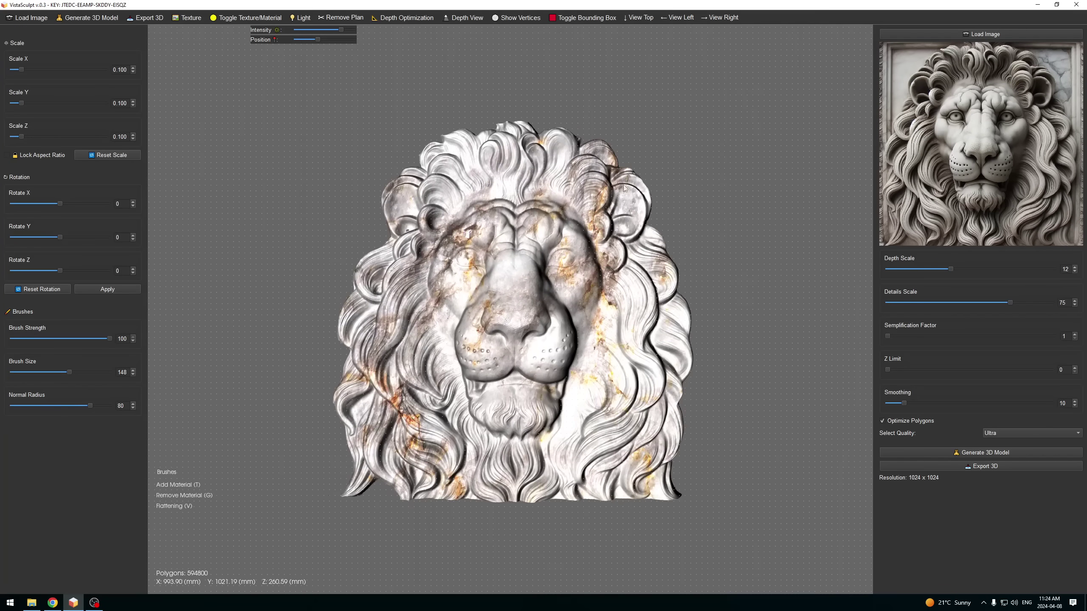
left_click_drag(571, 298, 572, 204)
left_click_drag(317, 39, 335, 40)
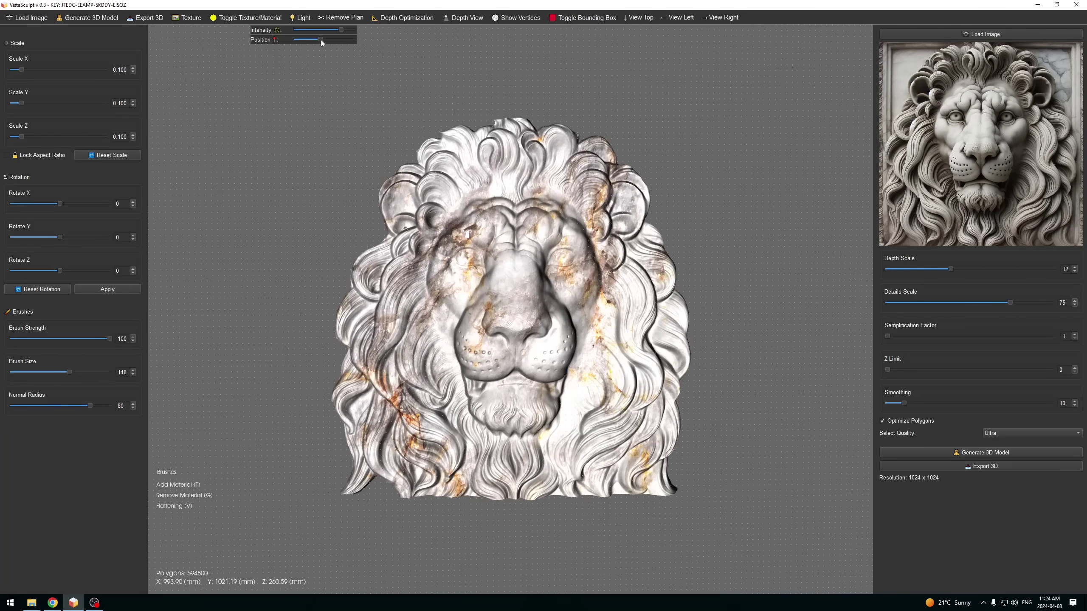
scroll(545, 172, "up", 3)
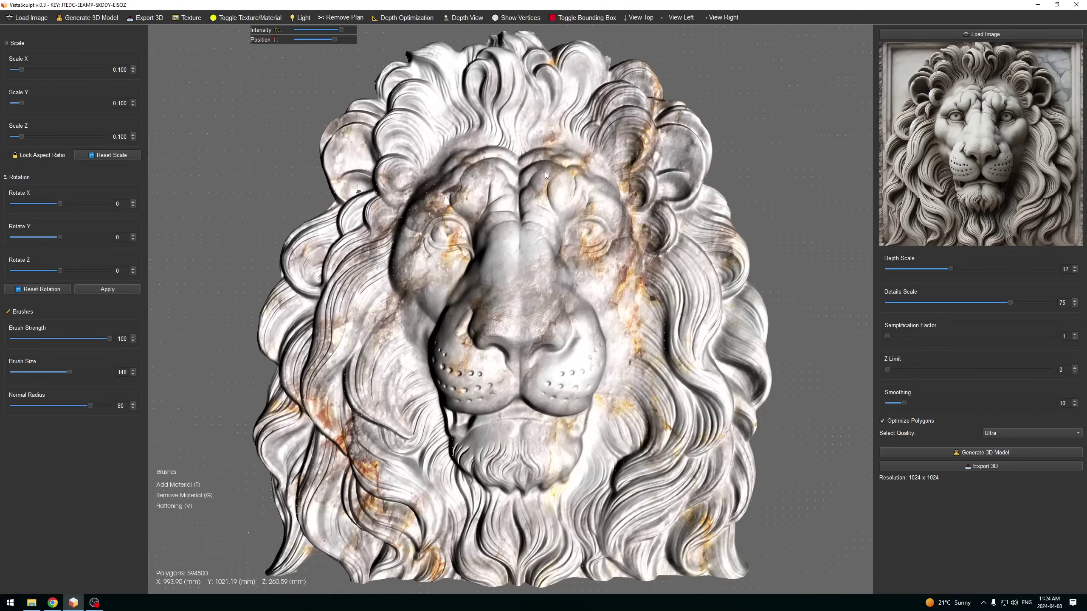